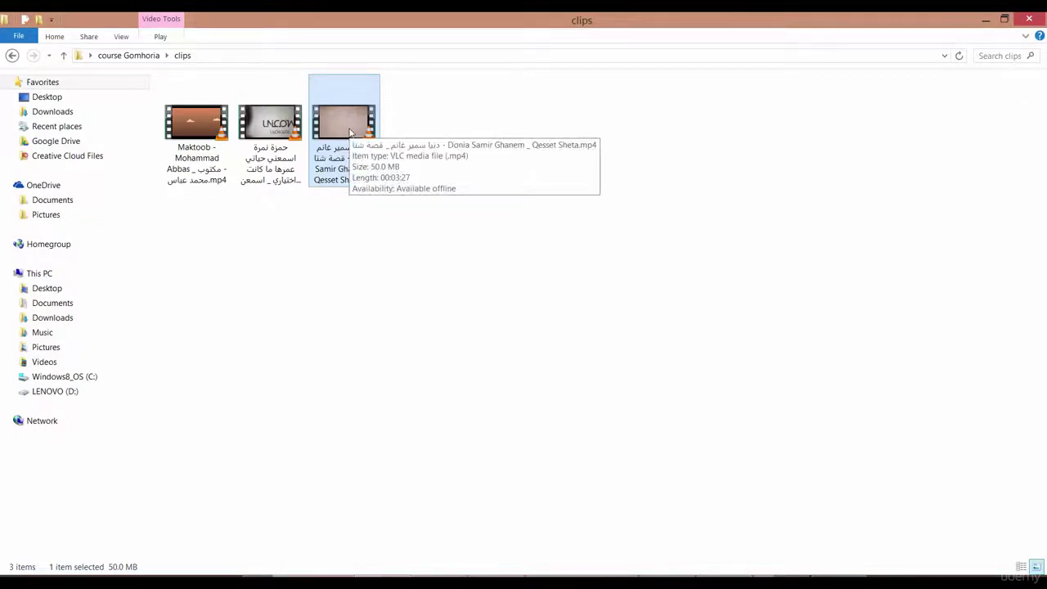
Play the Qesset Sheta clip in VLC, skip ahead to about 00:26 to view its animated lyrics, and close the player
double_click(350, 132)
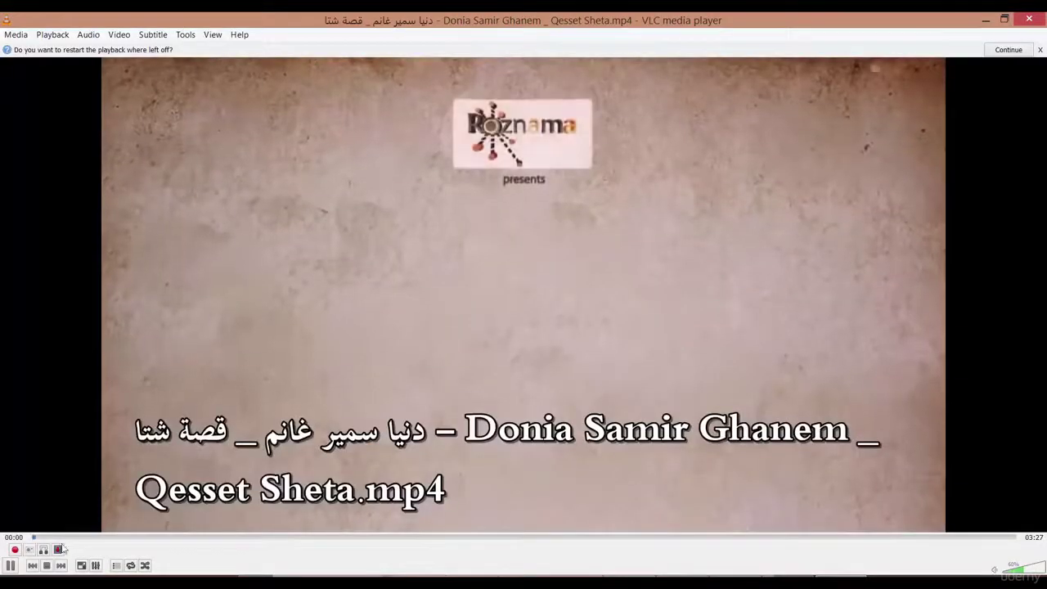
click(91, 536)
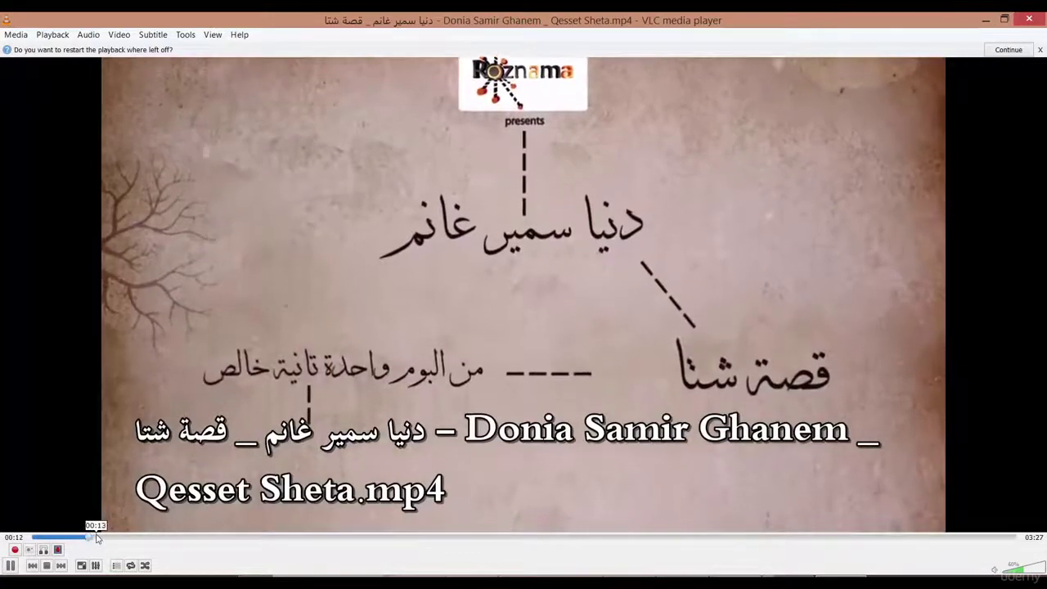
click(80, 537)
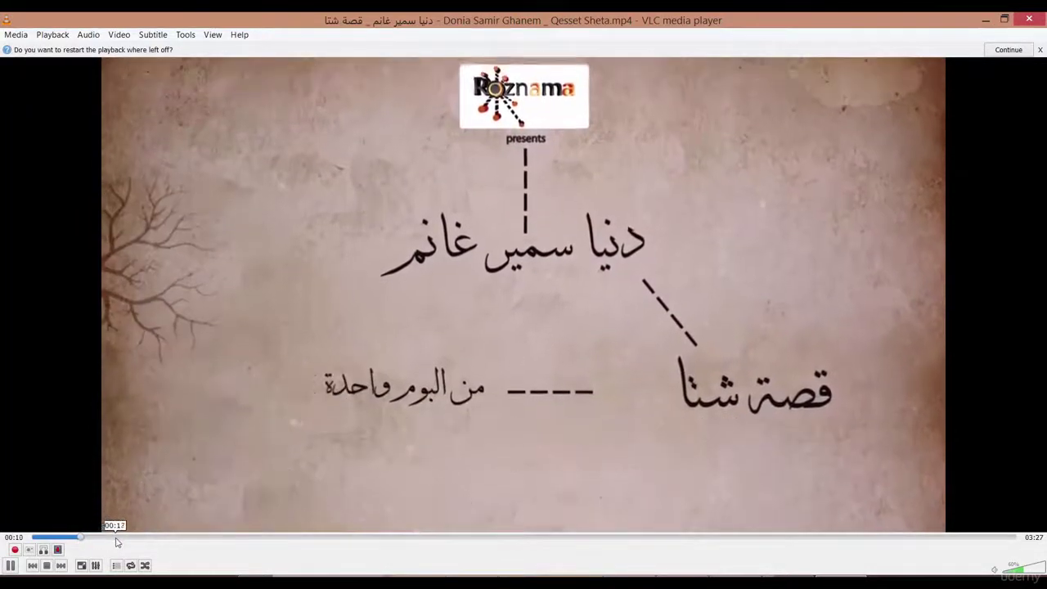
click(127, 537)
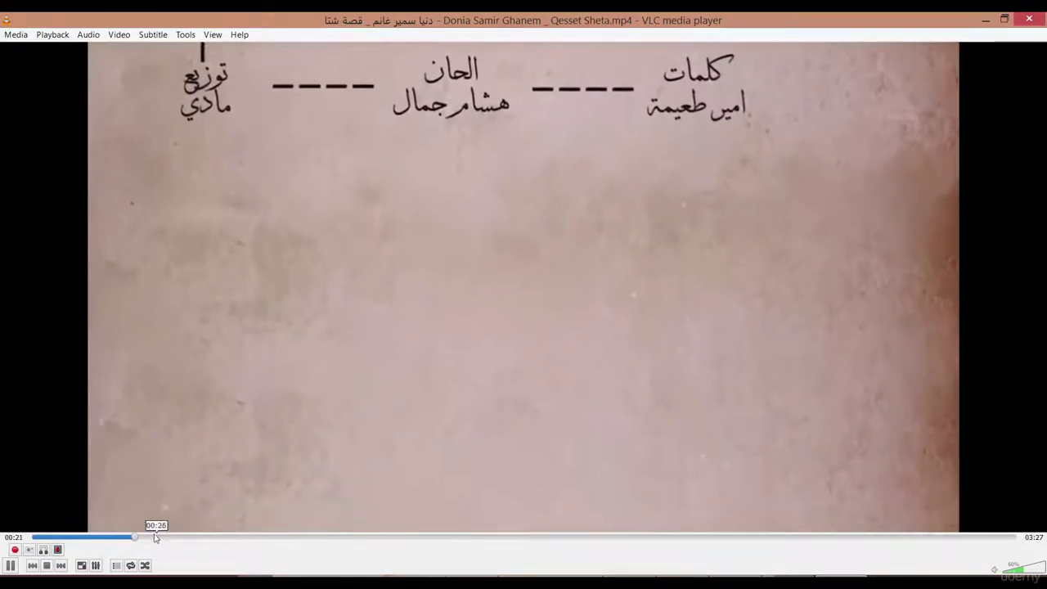
click(156, 537)
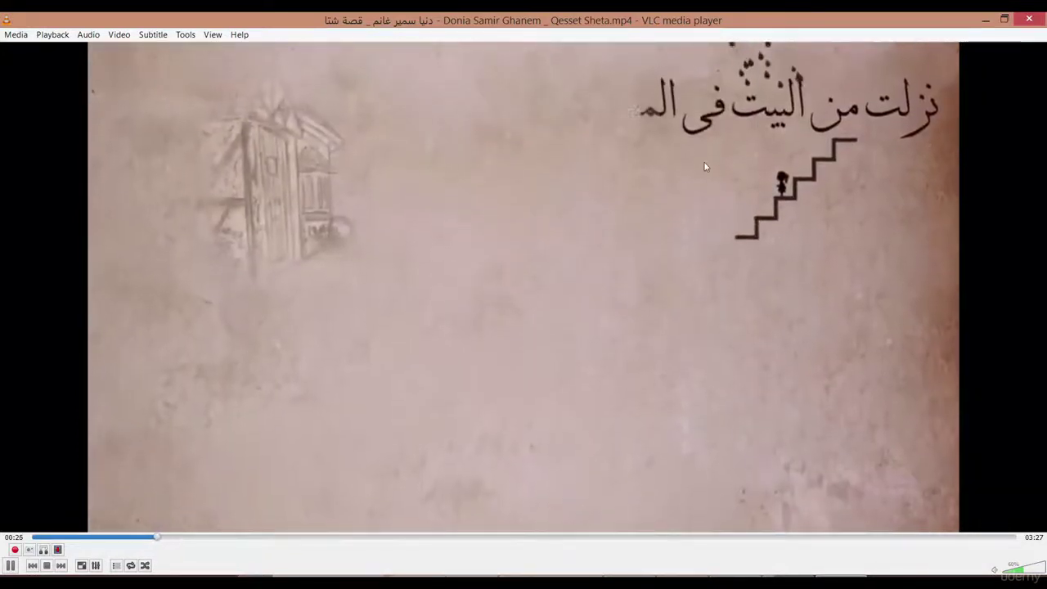
key(space)
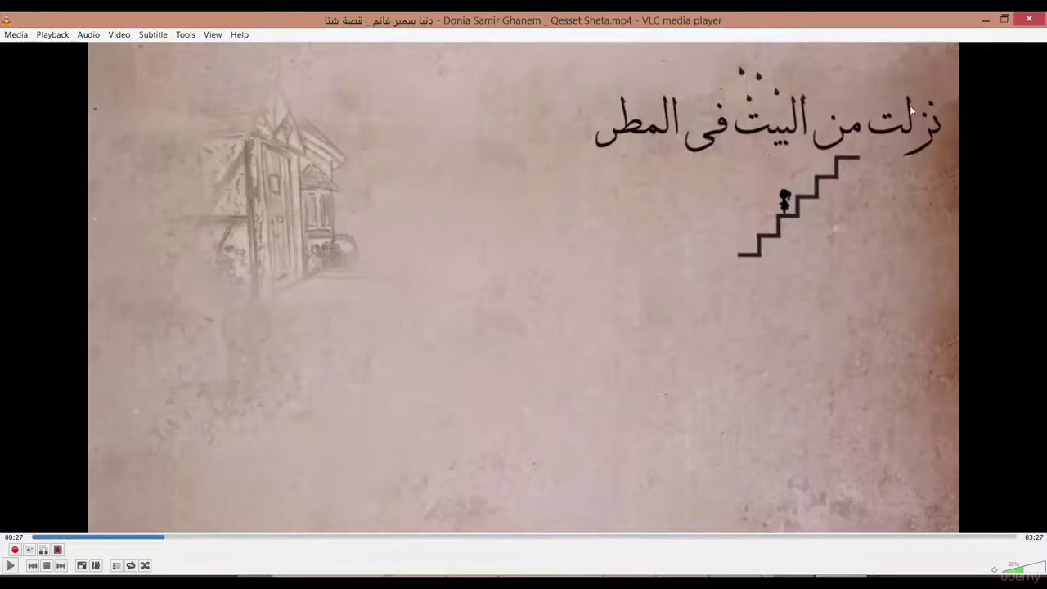
click(1035, 17)
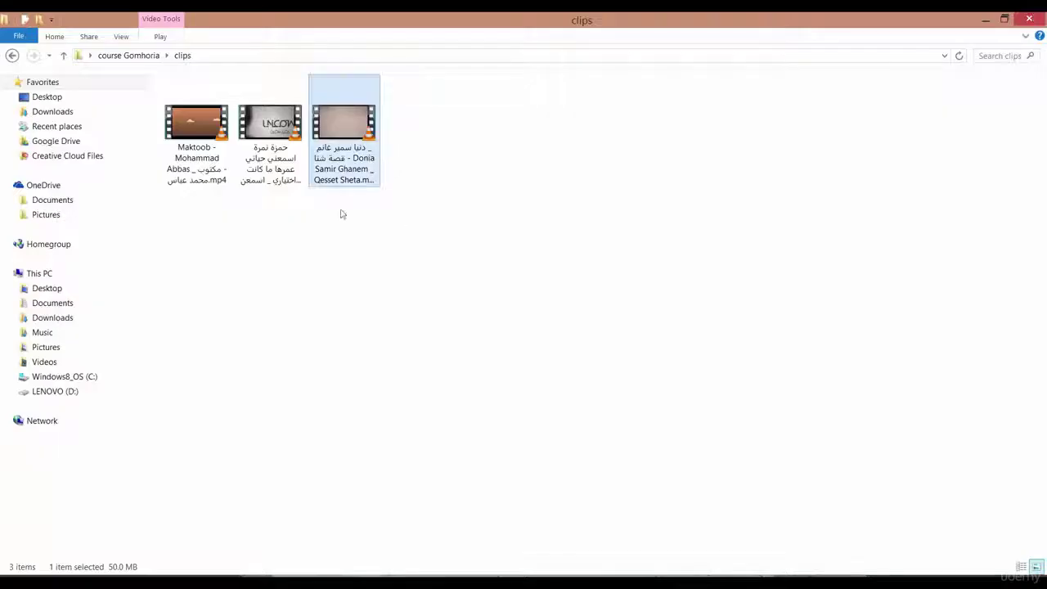
Play the اسمعني lyric clip from about 00:20 in VLC and close the player
double_click(251, 131)
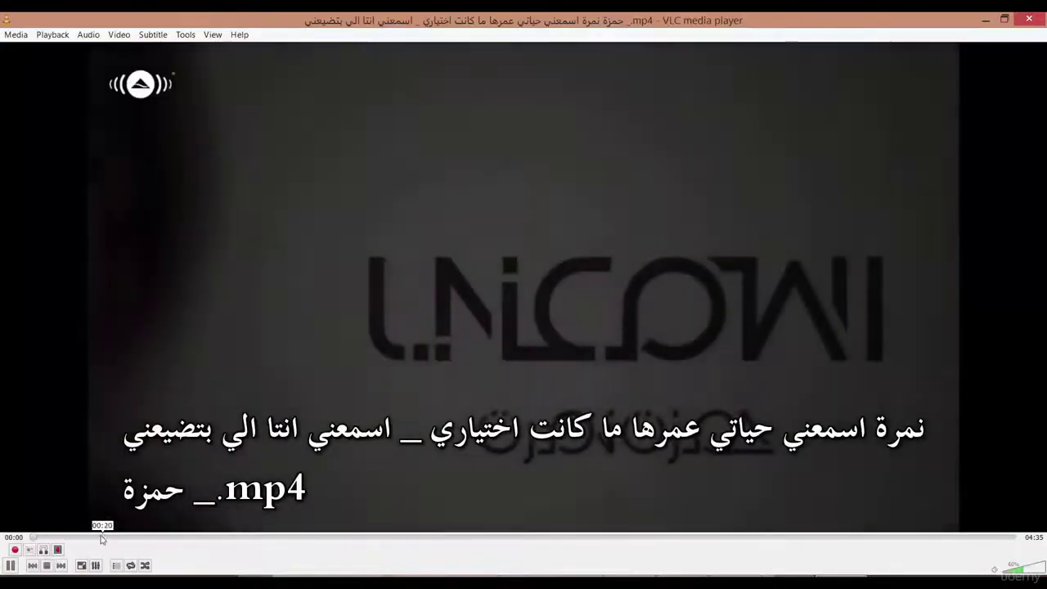
click(104, 536)
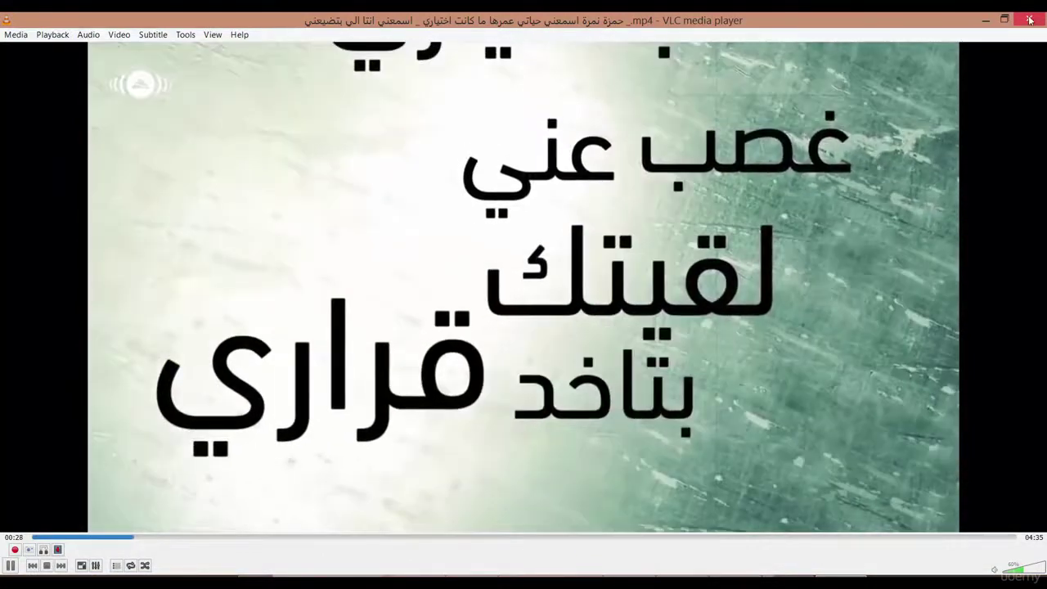
click(1030, 18)
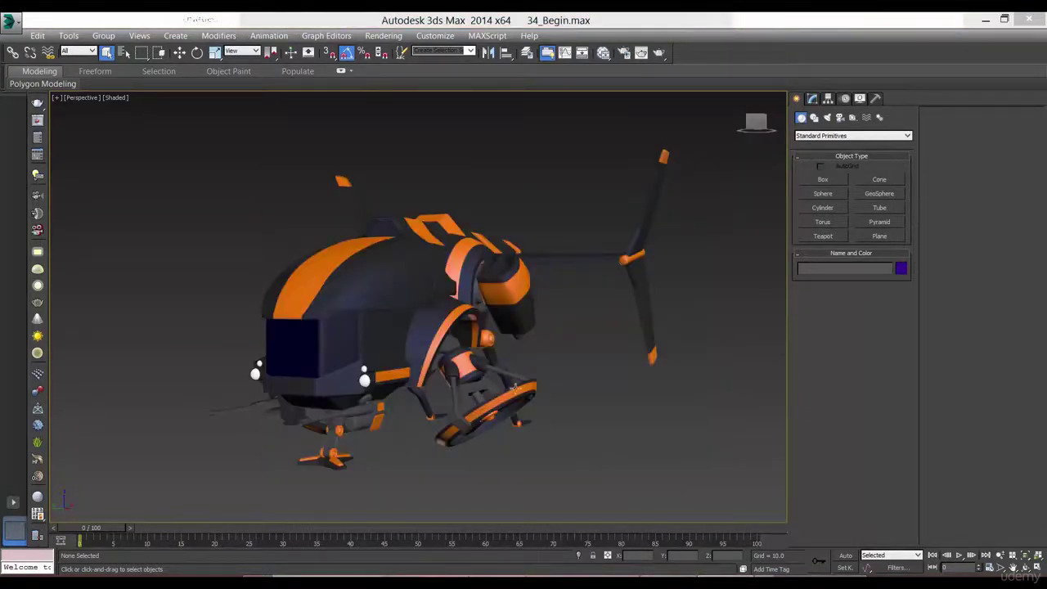
Examine the orange-striped helicopter model in 34_Begin.max in 3ds Max from the front, above and both sides
drag(466, 370, 452, 348)
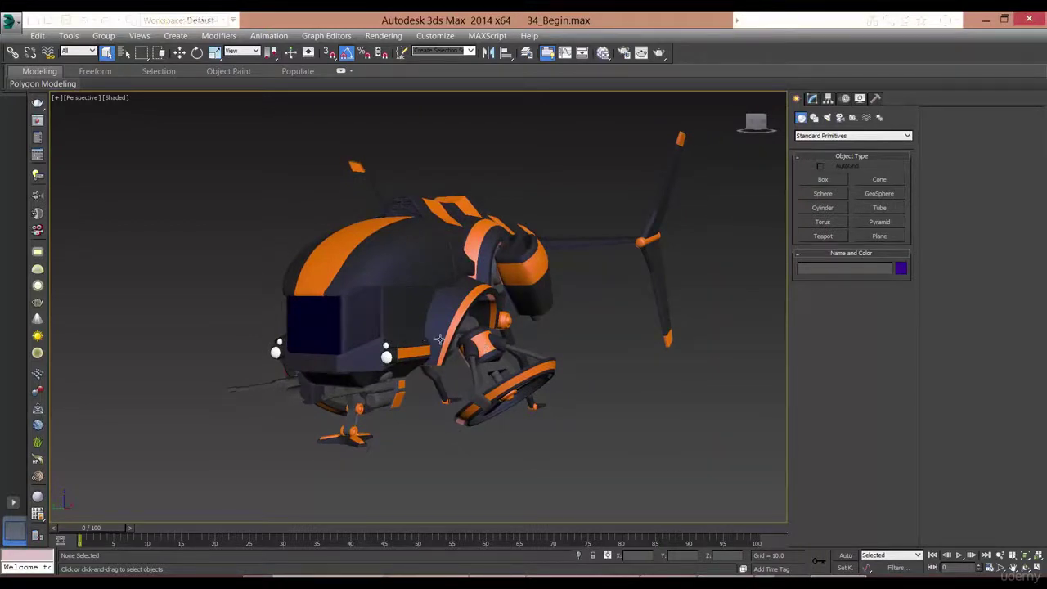
drag(429, 317, 464, 309)
drag(402, 342, 478, 365)
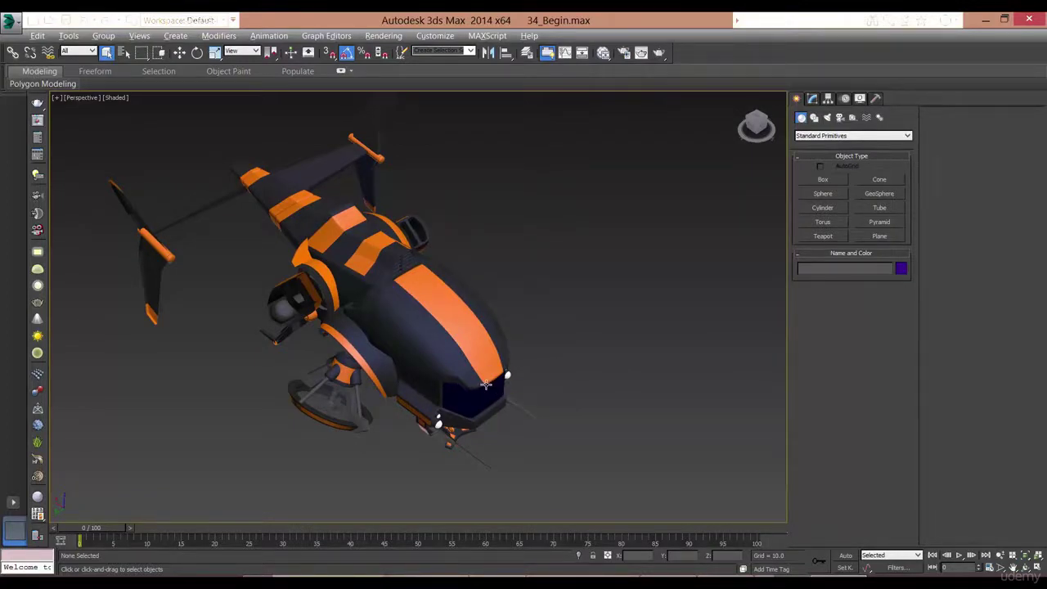
drag(493, 393, 418, 346)
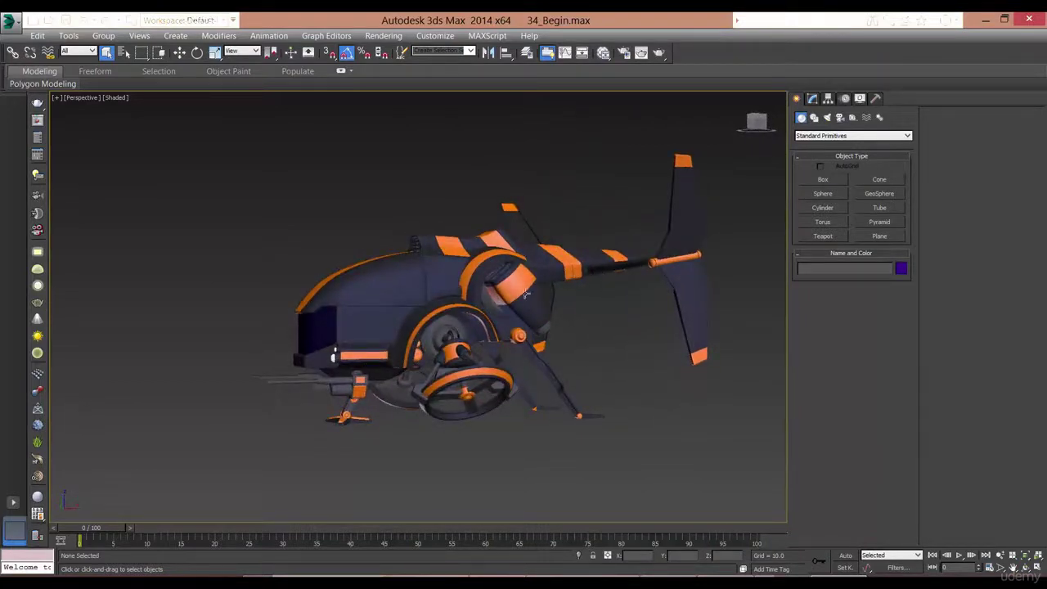
key(alt)
drag(400, 344, 575, 378)
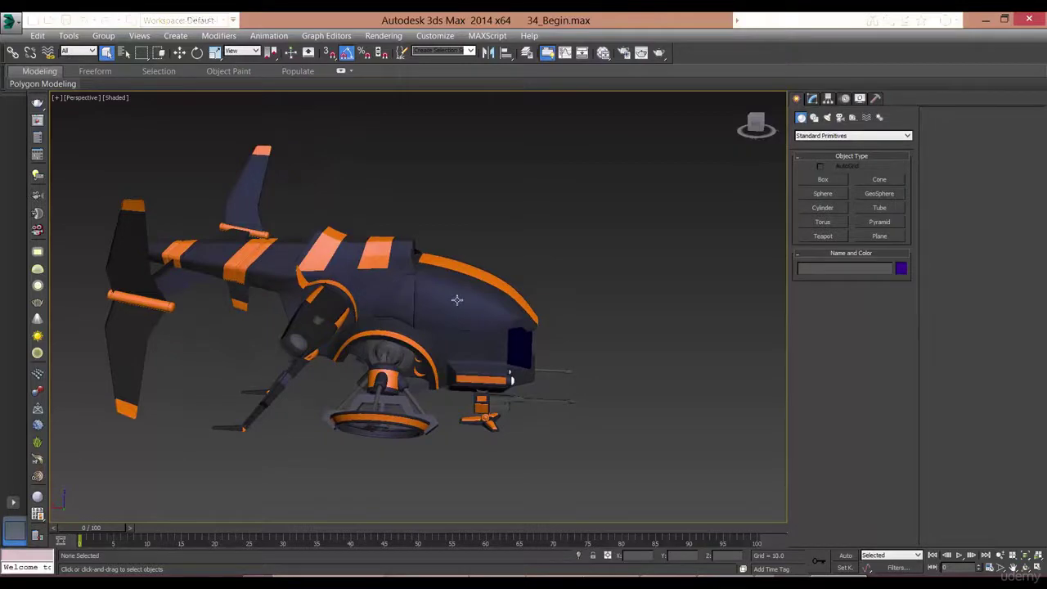
drag(463, 297, 385, 305)
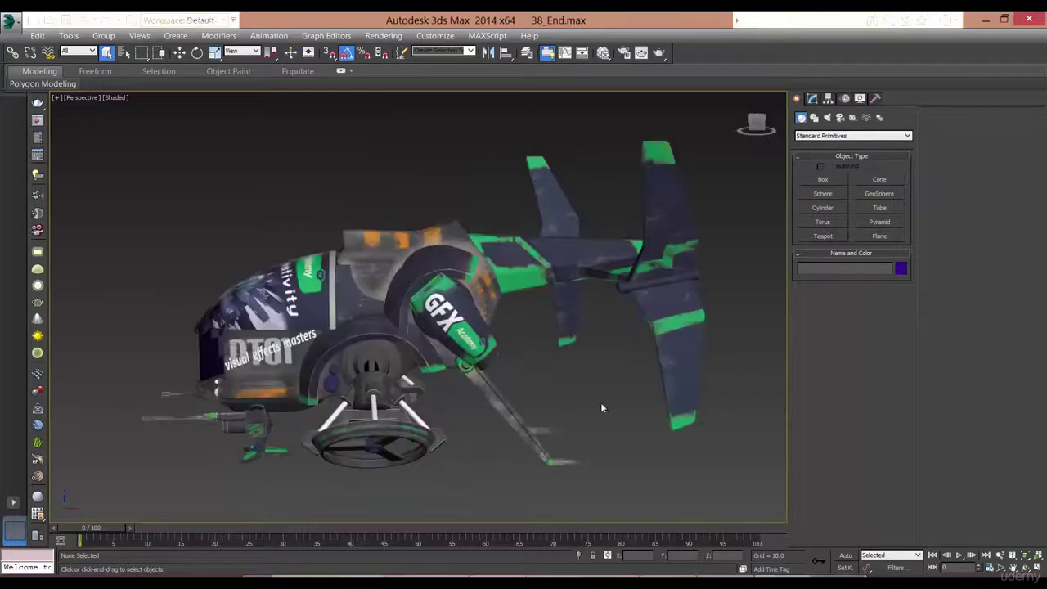
Examine the textured helicopter model in 38_End.max from below, behind and the side
drag(457, 399, 585, 191)
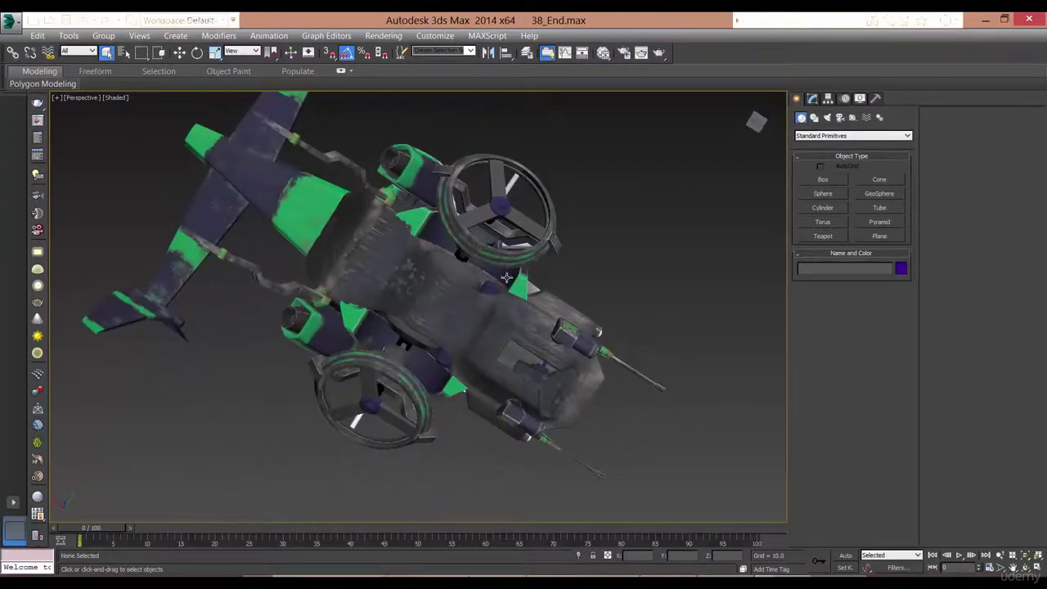
drag(500, 288, 221, 357)
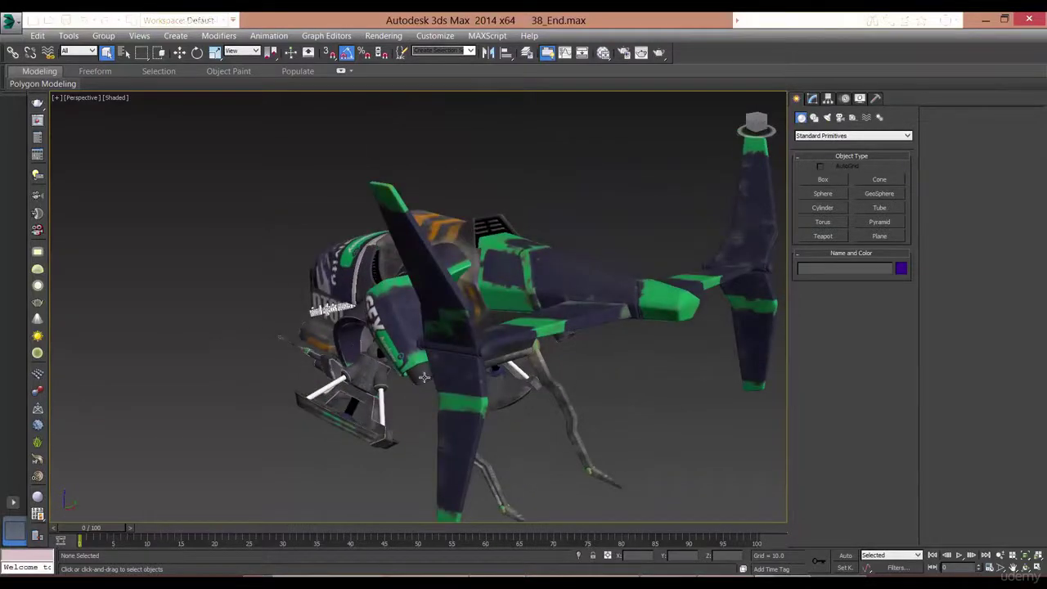
drag(393, 386, 383, 360)
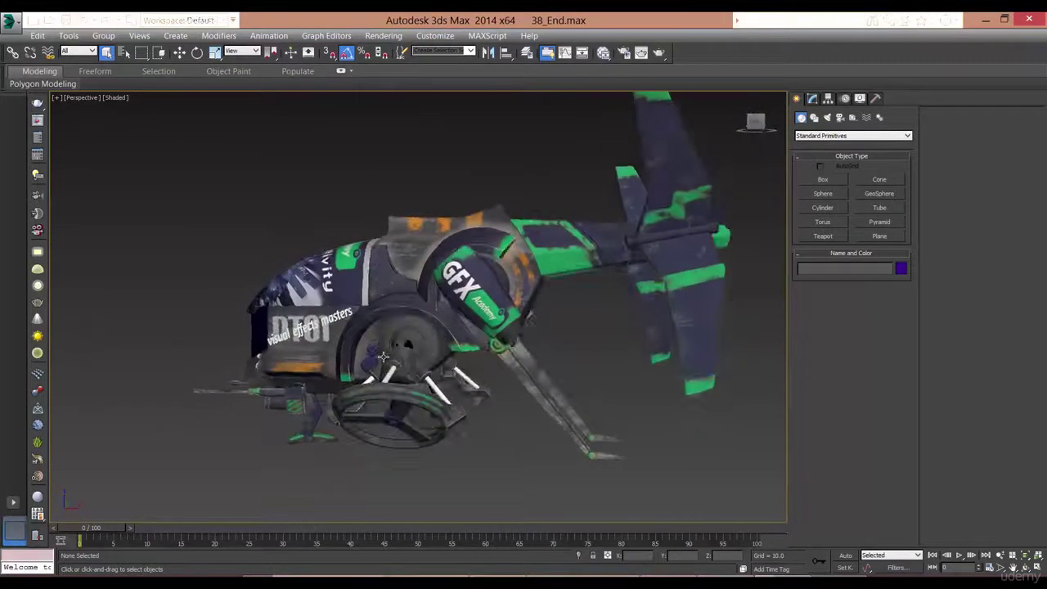
View the Hull_UV.png layout, and review the Jets_Diffuse, Hull_Diffuse and Gun_Diffuse textures in Photoshop
click(389, 573)
double_click(573, 289)
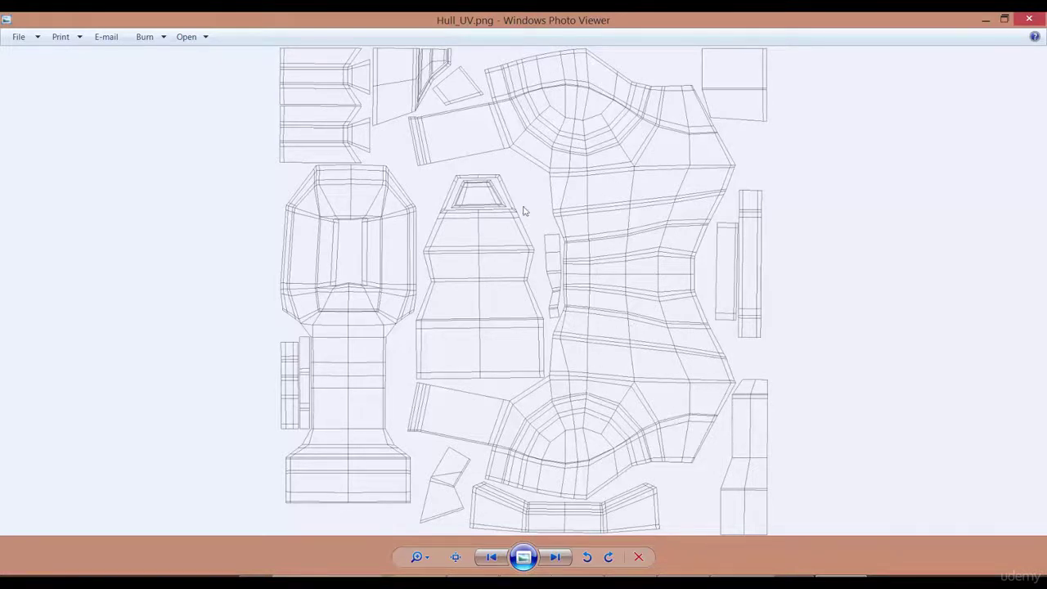
click(484, 574)
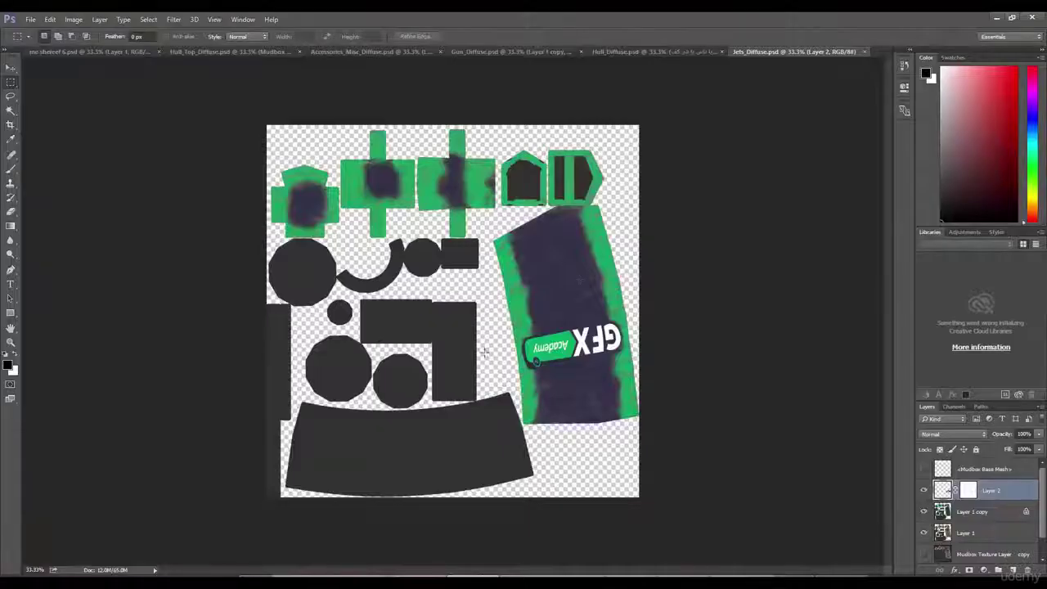
click(654, 51)
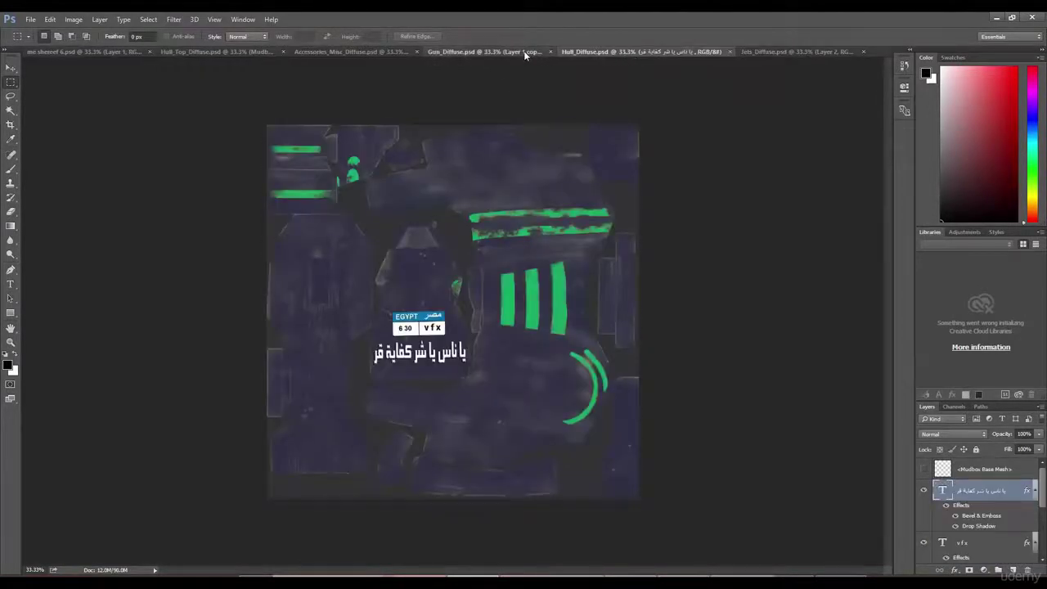
click(525, 53)
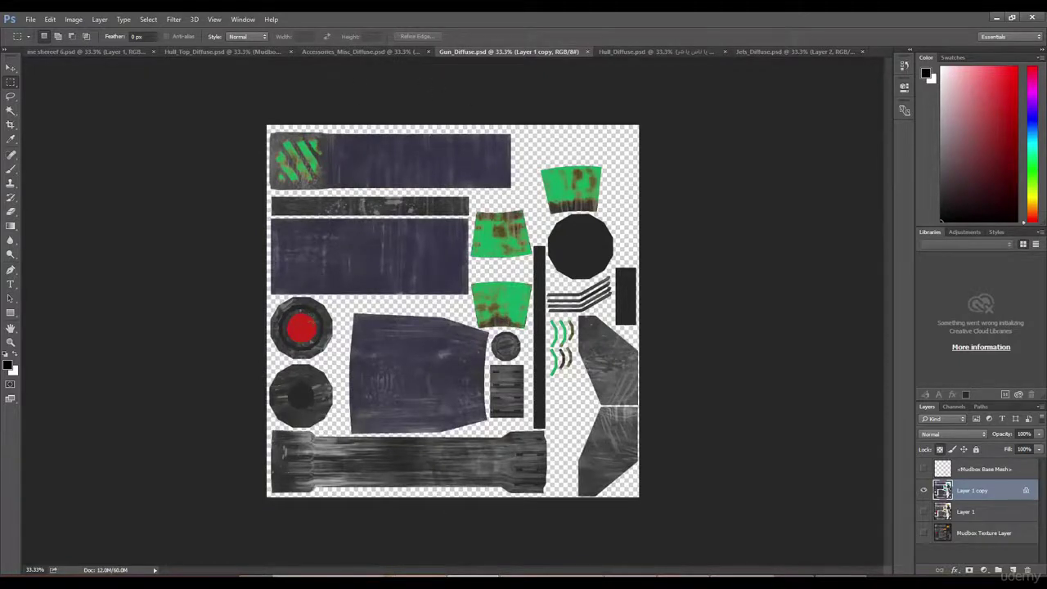
Check the textured helicopter in 3ds Max against the Accessories_Misc_Diffuse and Hull_Top_Diffuse textures in Photoshop
click(683, 575)
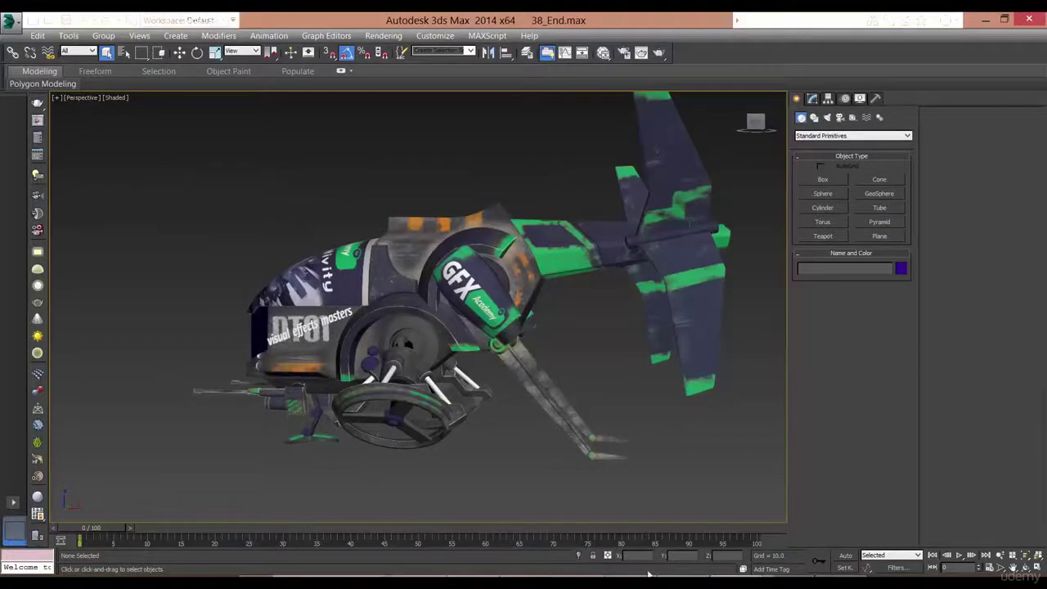
key(alt+Tab)
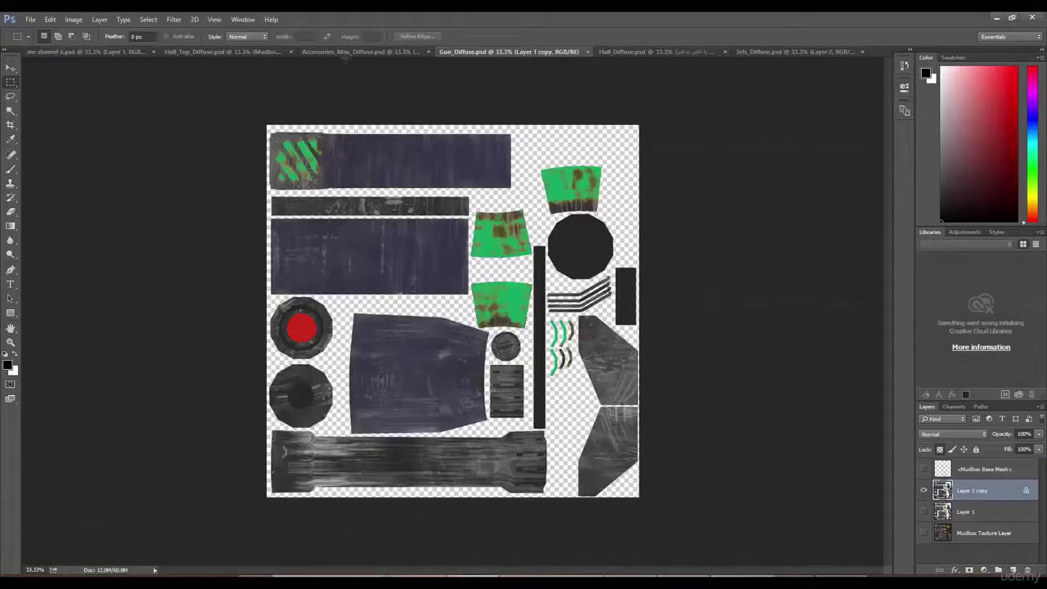
click(355, 51)
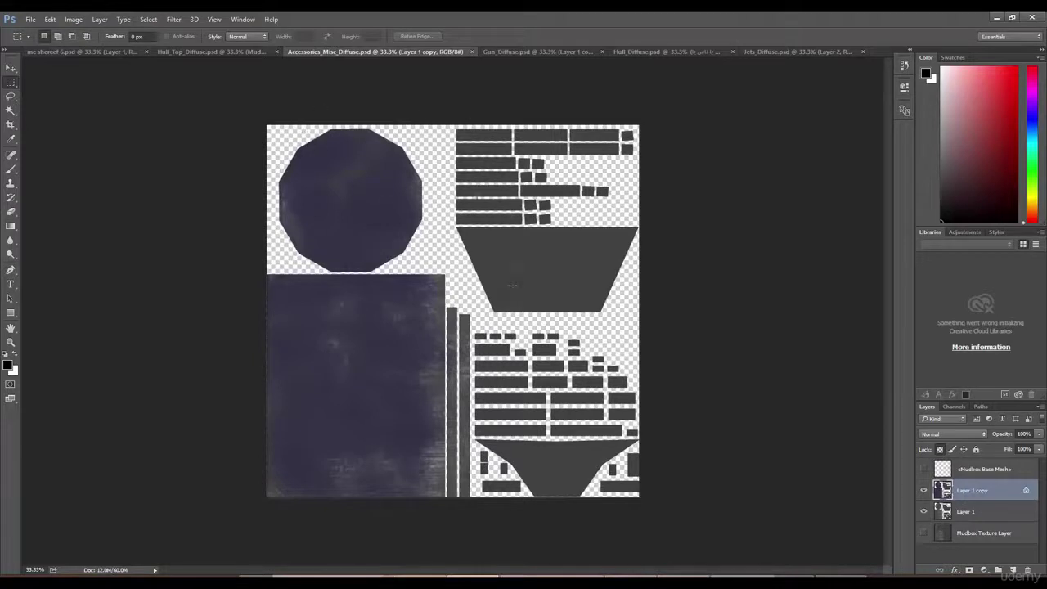
click(260, 52)
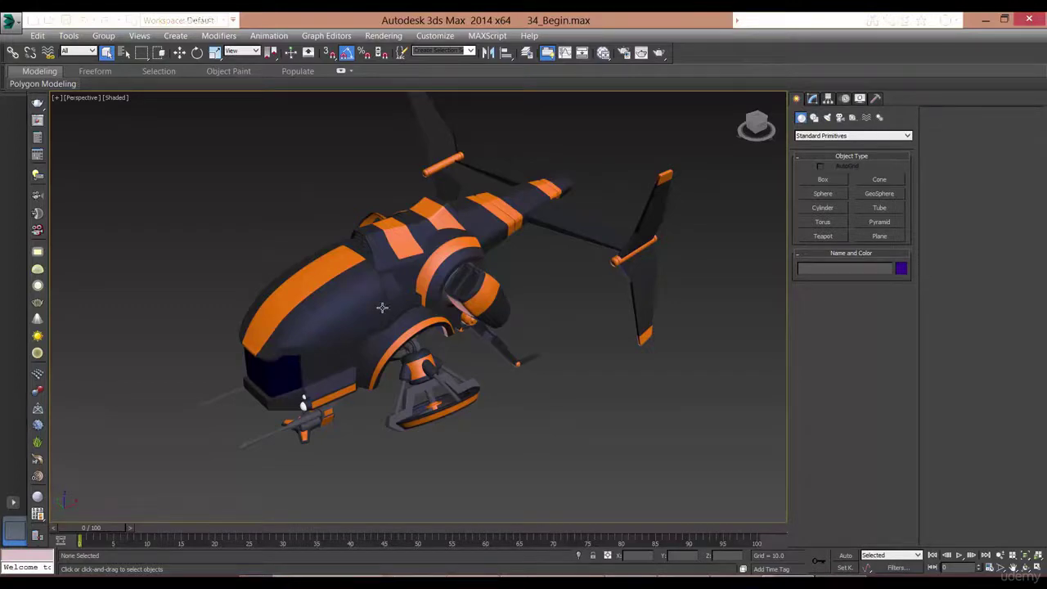
Compare the helicopters in 34_Begin.max and 38_End.max in 3ds Max, and review the accessories, hull and jets diffuse textures in Photoshop
drag(400, 327, 432, 337)
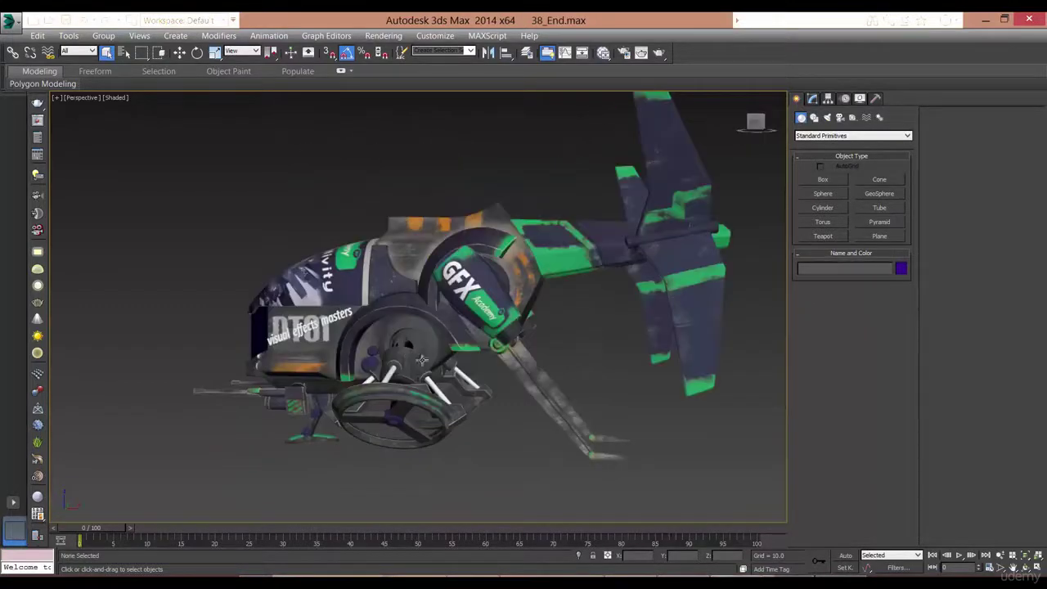
drag(410, 356, 543, 385)
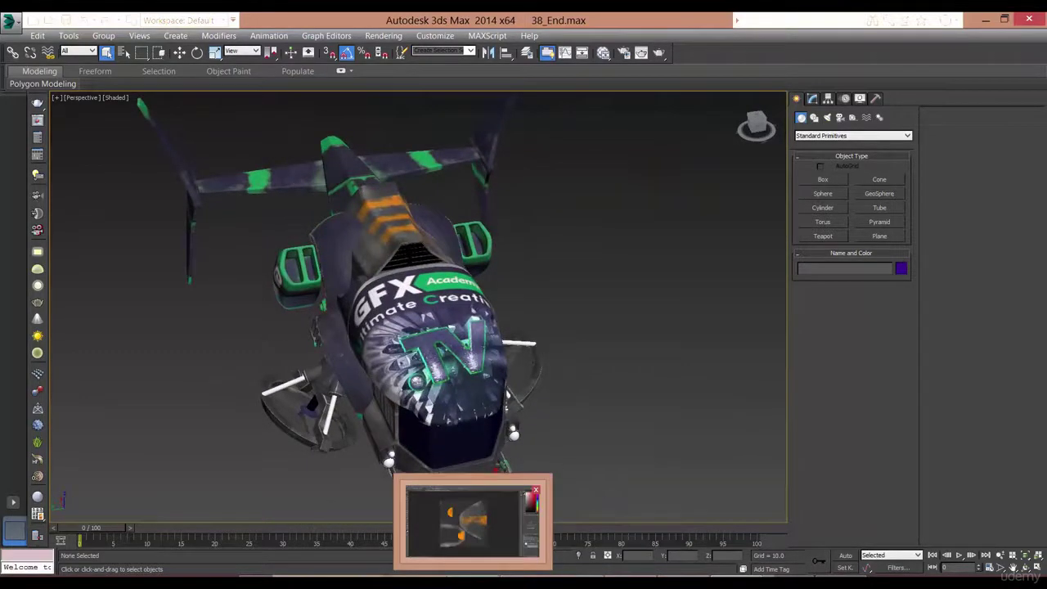
key(alt+Tab)
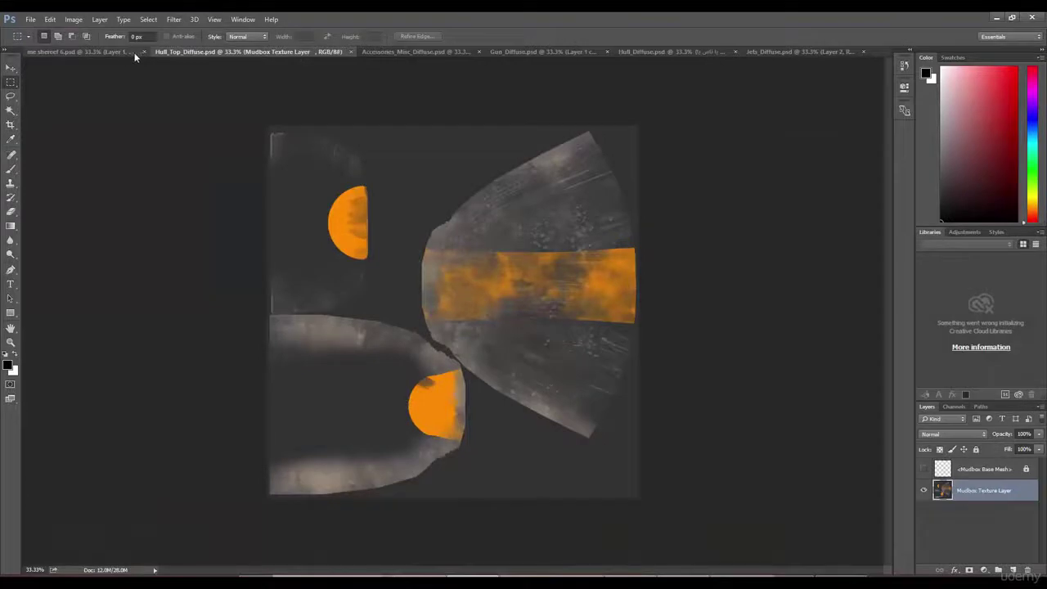
click(393, 53)
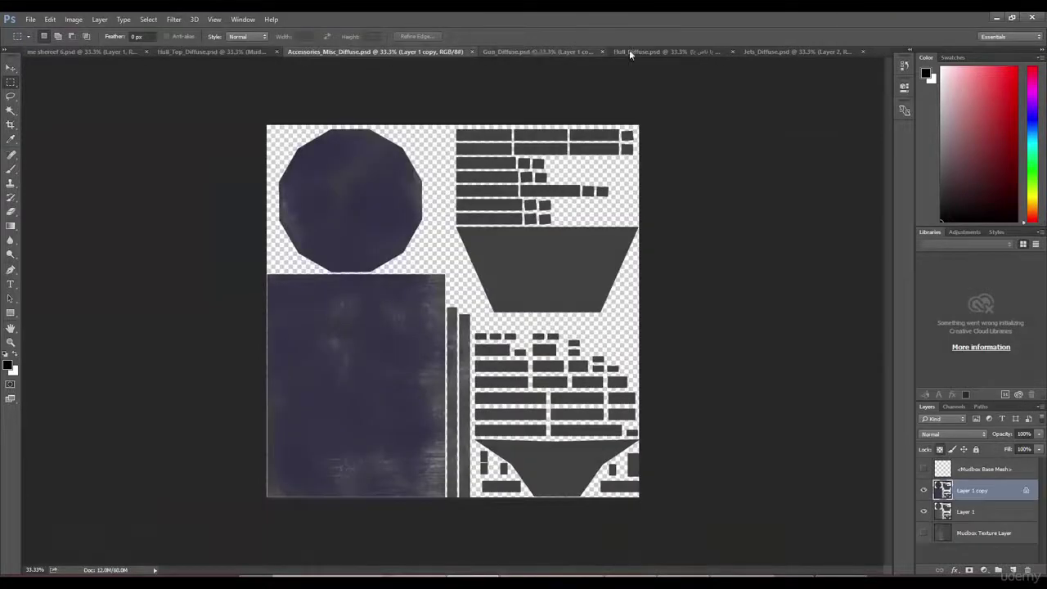
click(667, 52)
click(775, 51)
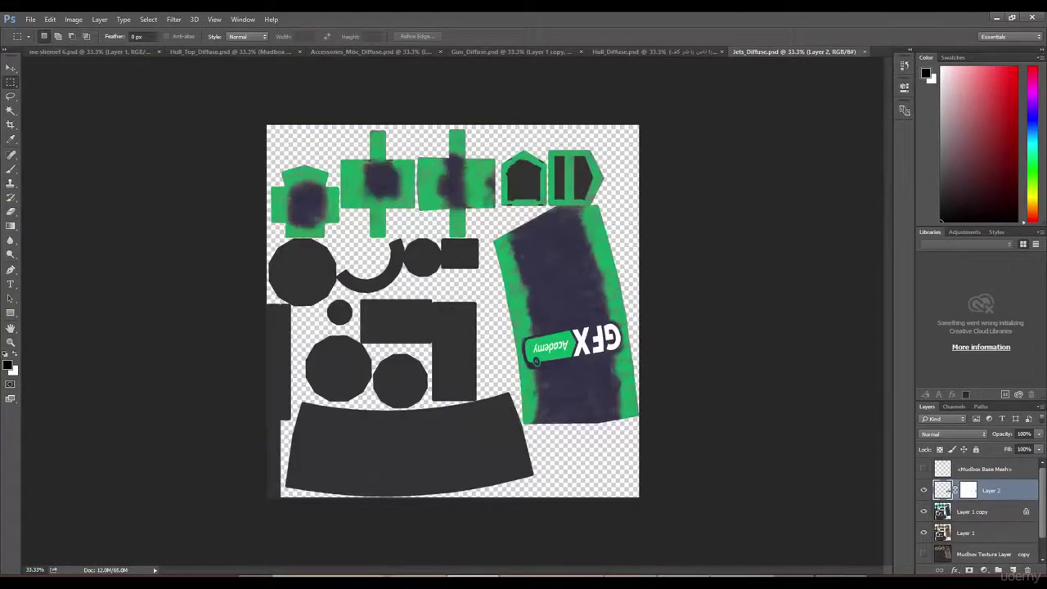
key(alt+Tab)
click(482, 52)
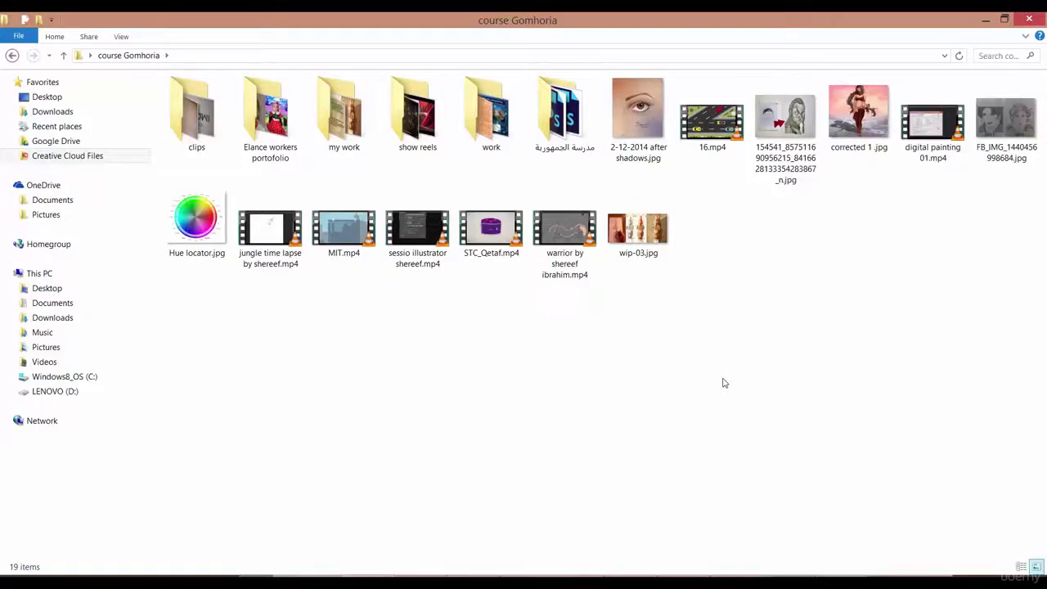
mouse_move(802, 533)
right_click(736, 579)
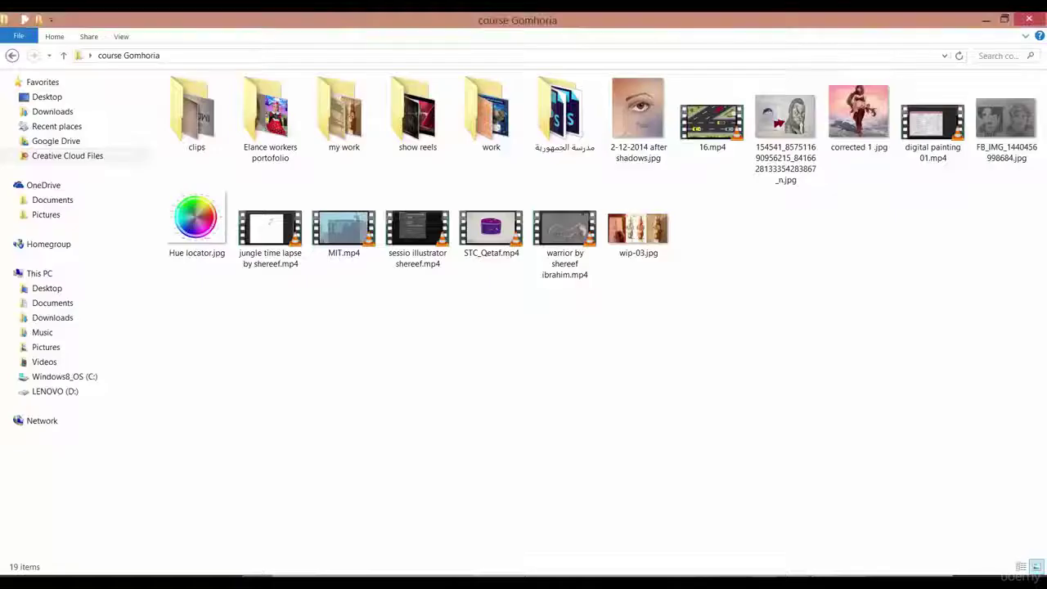
right_click(781, 579)
click(769, 556)
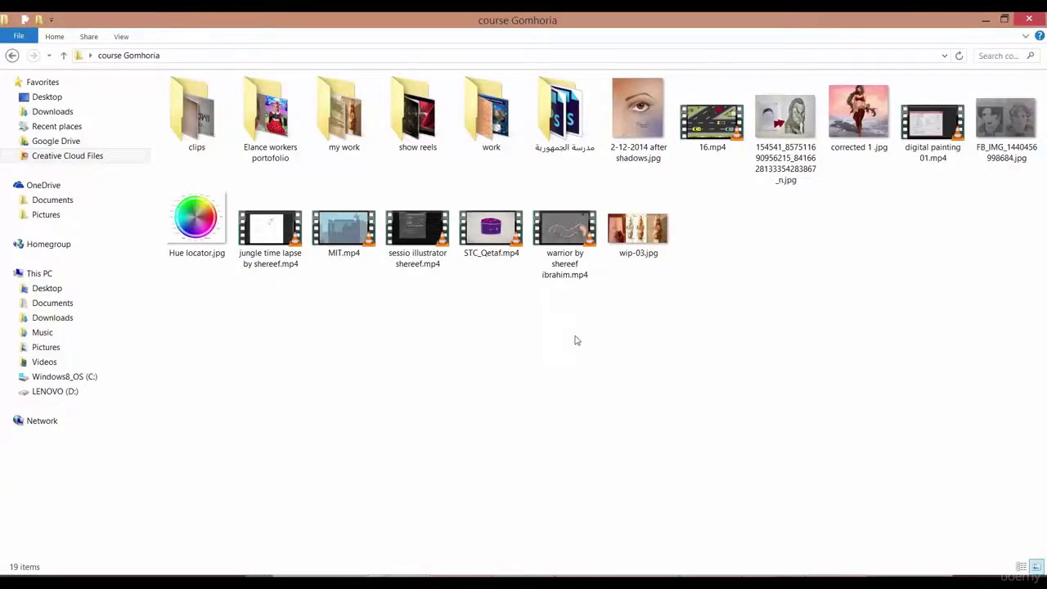
Play MIT.mp4 from the course Gomhoria folder in VLC
mouse_move(361, 237)
double_click(361, 237)
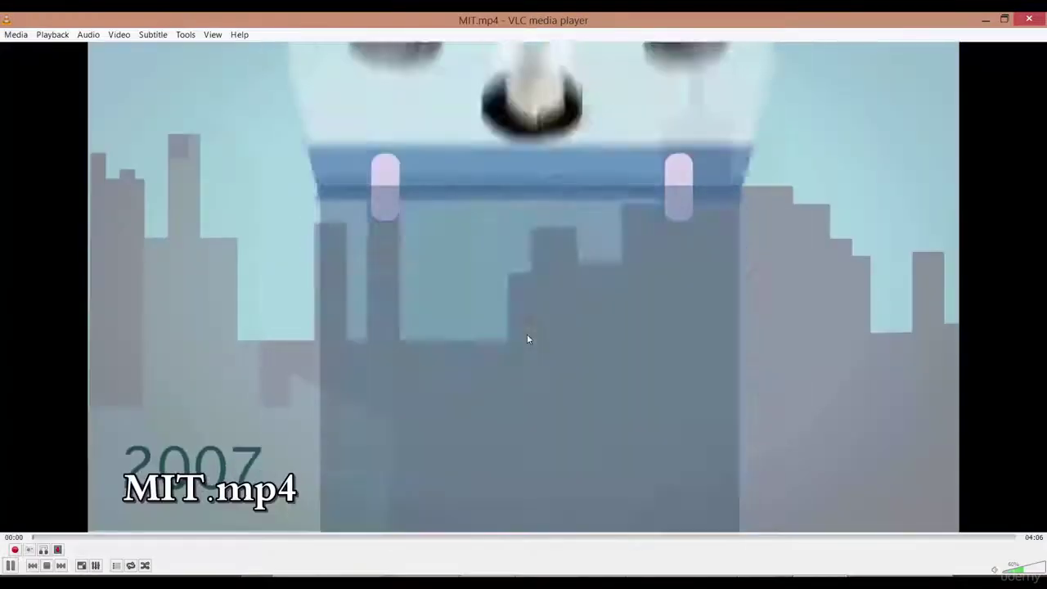
Lower the playback volume to 40% and skim the opening of MIT.mp4 up to about 00:37
scroll(271, 467, down, 1)
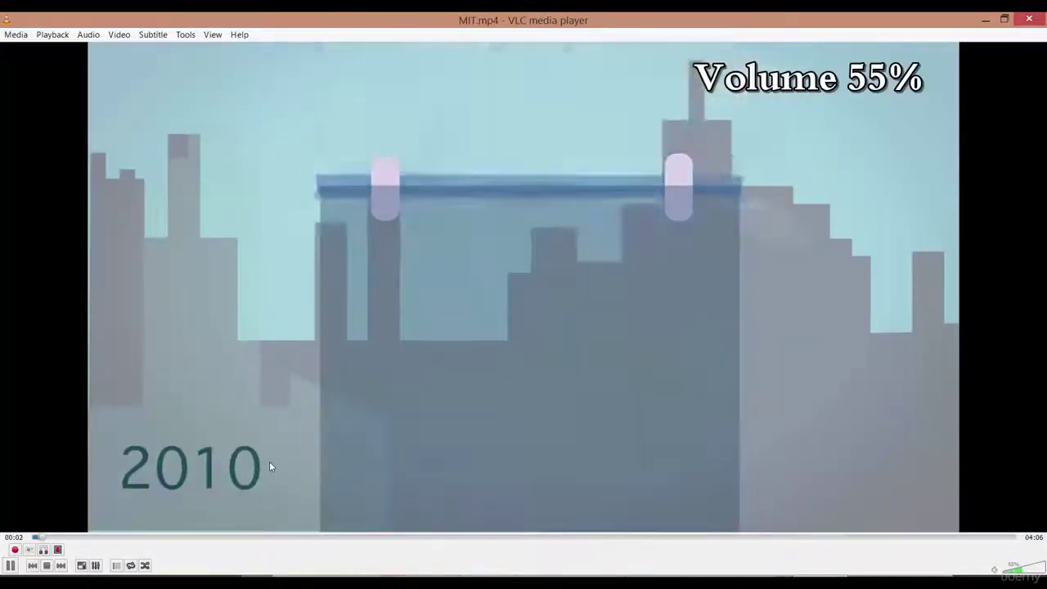
scroll(269, 466, down, 1)
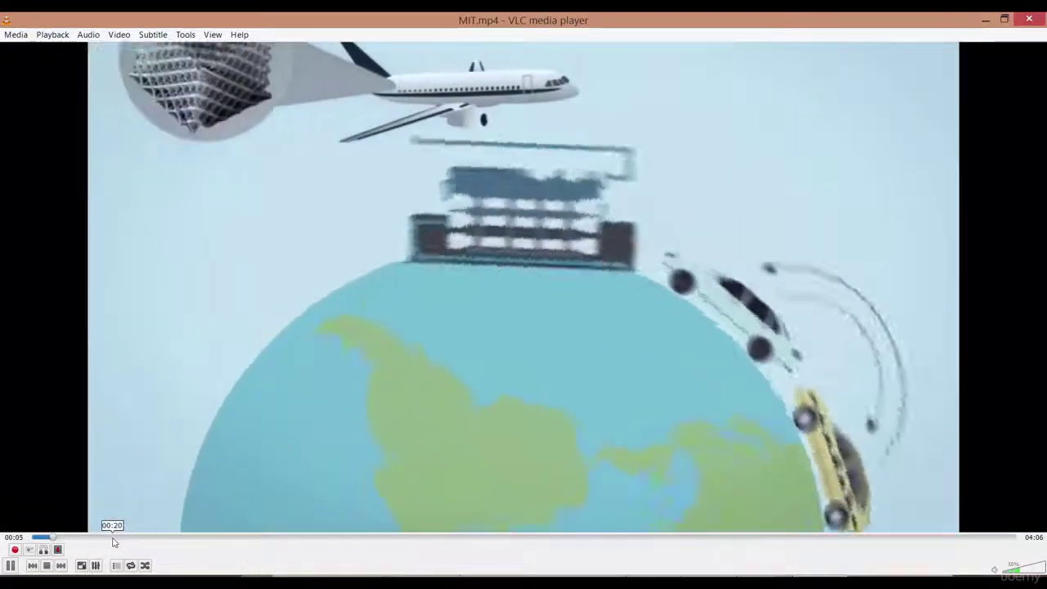
click(111, 538)
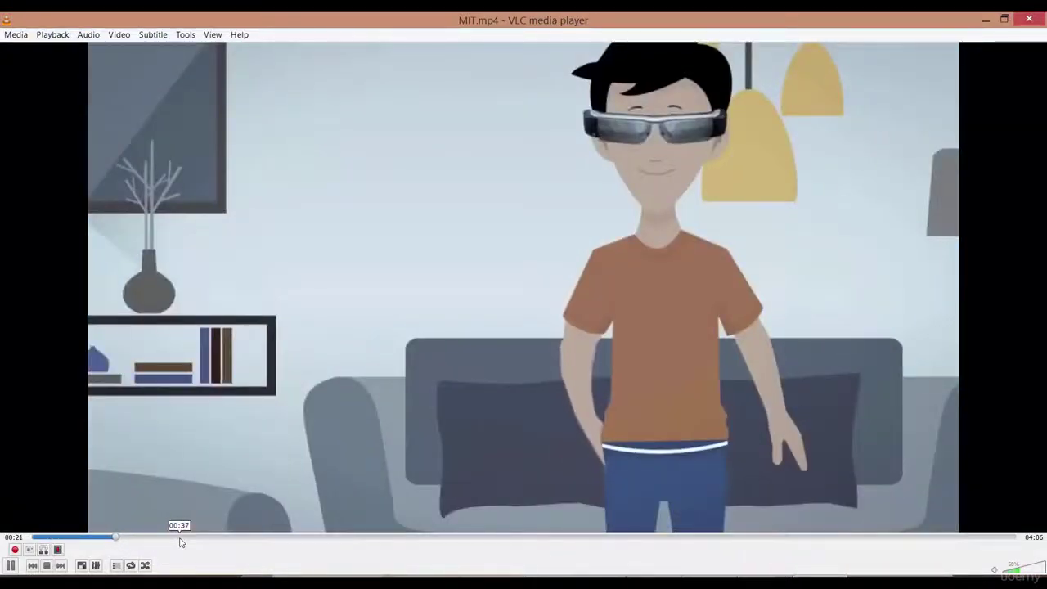
click(181, 538)
scroll(350, 473, down, 2)
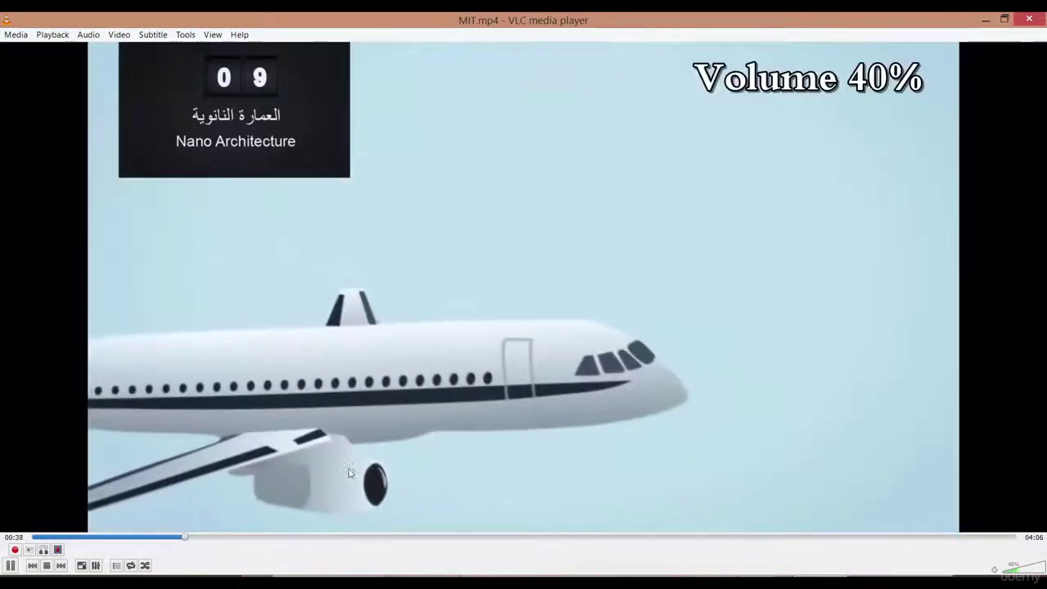
Skim the middle of MIT.mp4 in short jumps from 00:56 to about 02:15
click(256, 537)
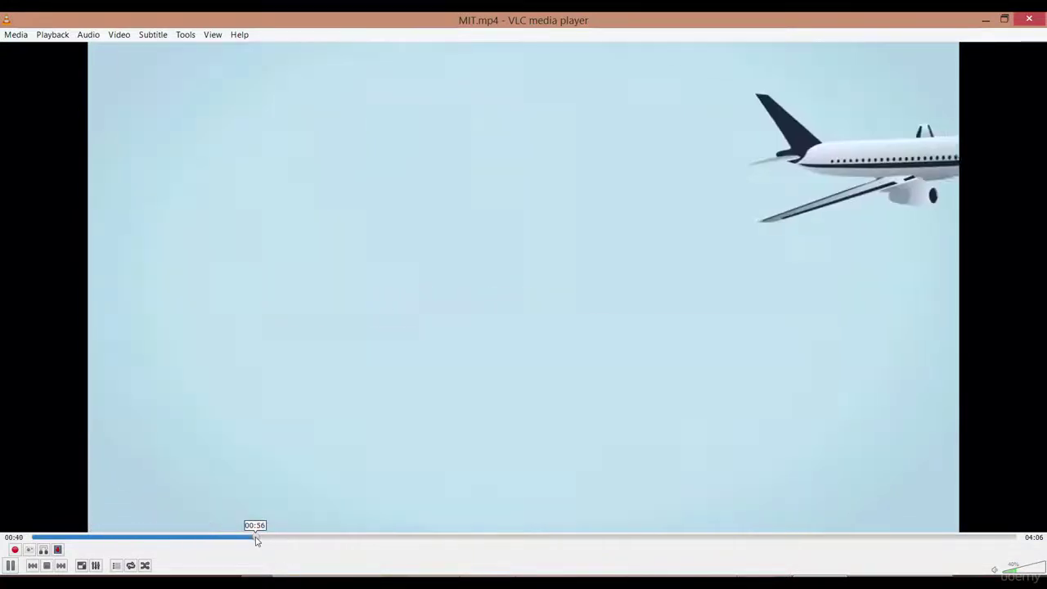
click(285, 537)
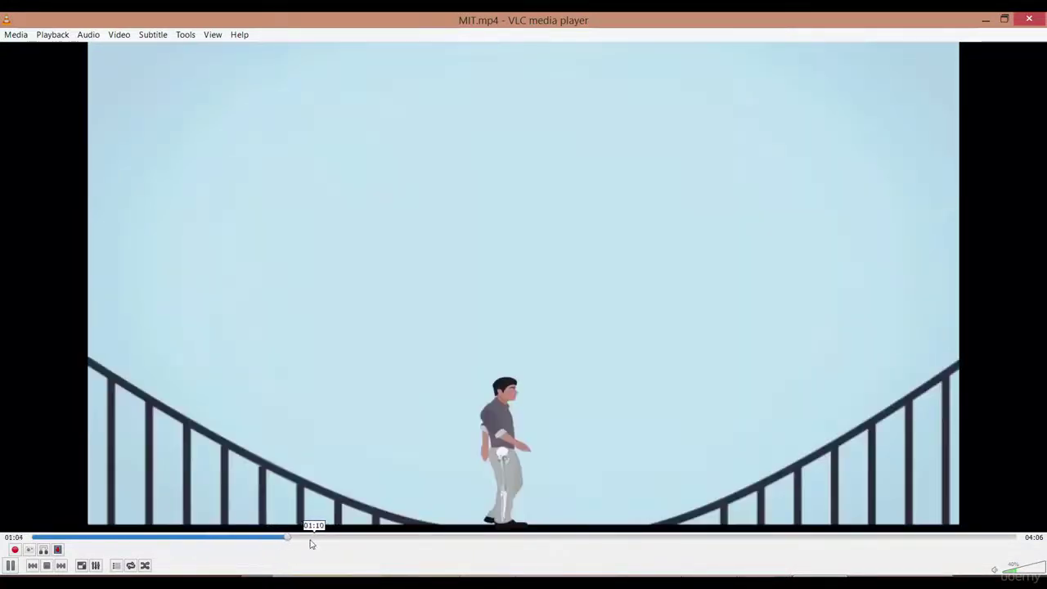
click(339, 537)
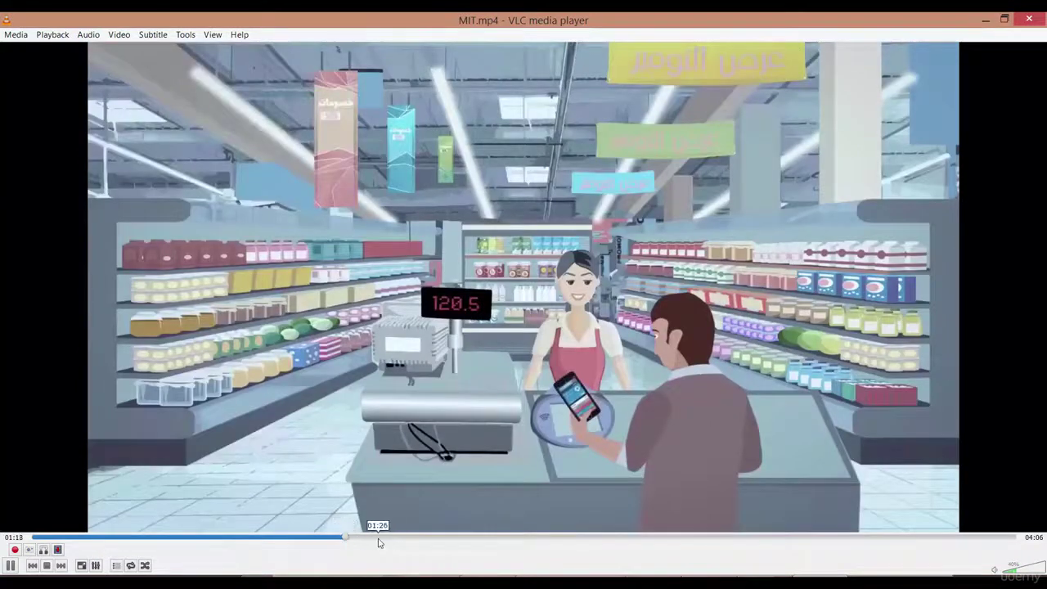
click(380, 538)
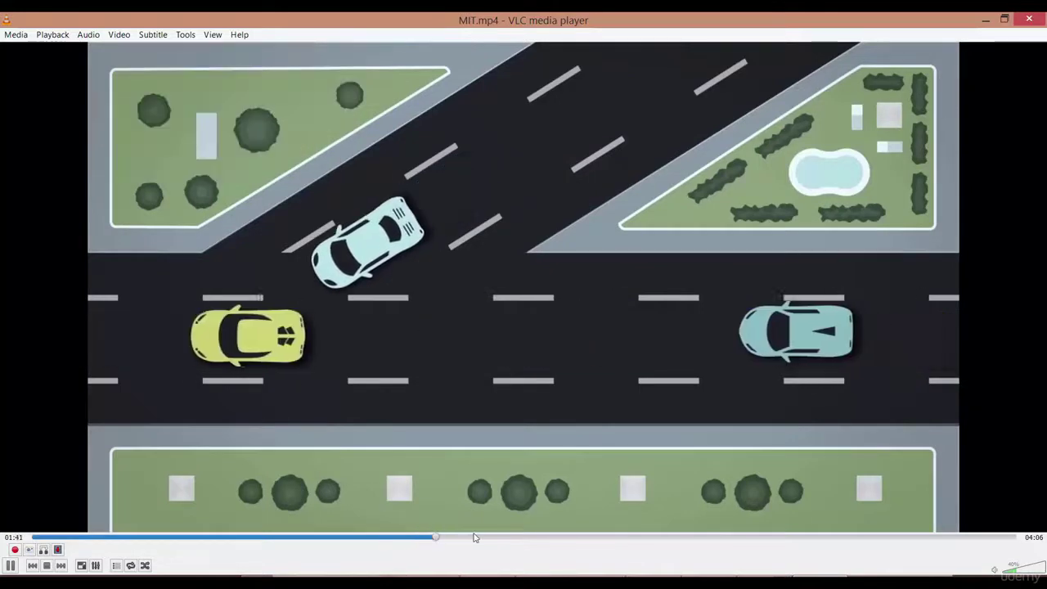
click(500, 538)
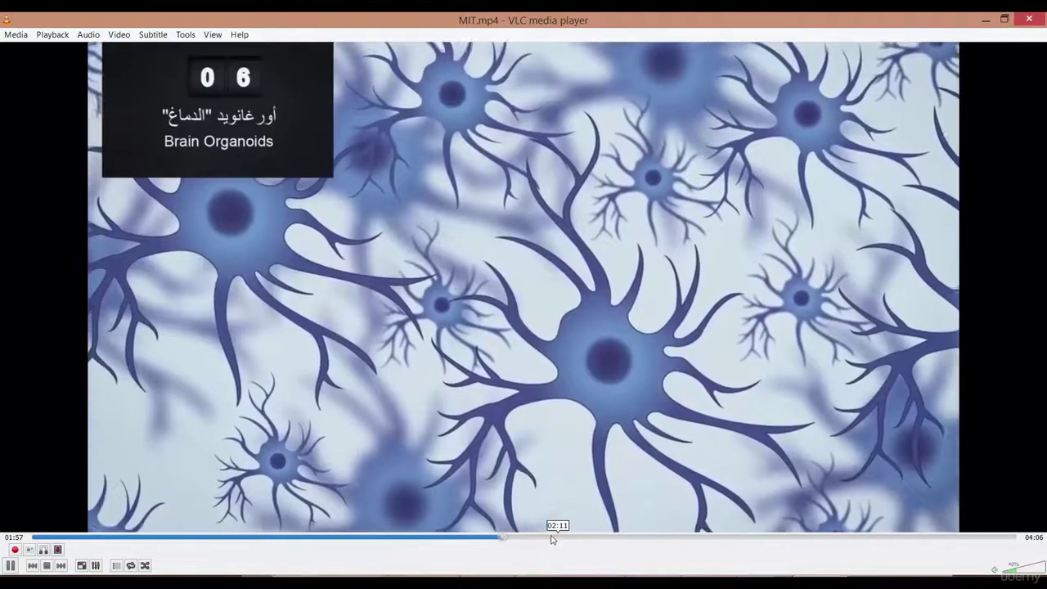
click(565, 537)
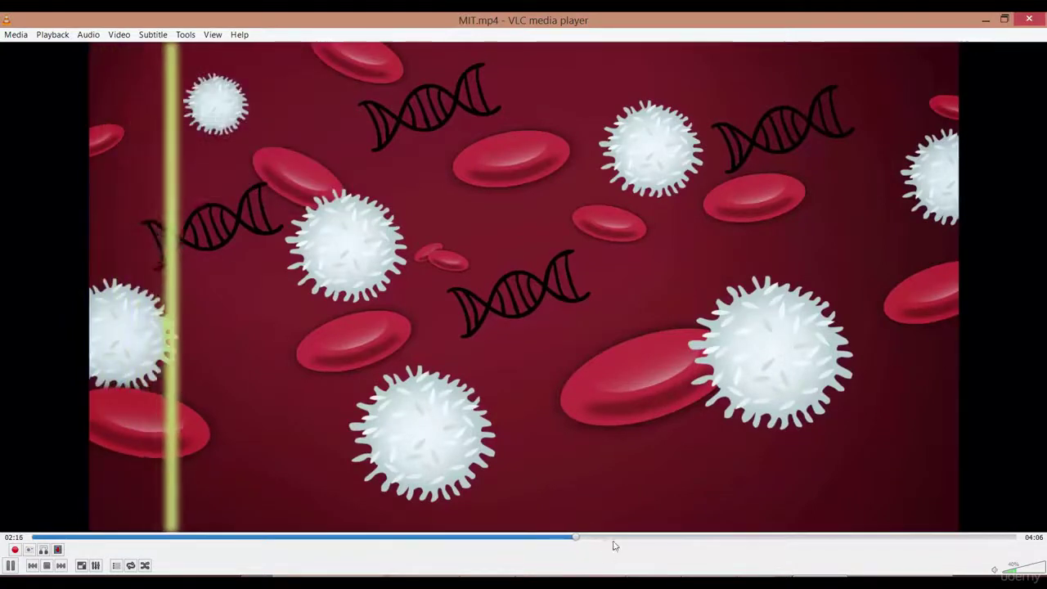
Skim the rest of MIT.mp4 from about 02:37 to 03:44 and close the player
click(660, 538)
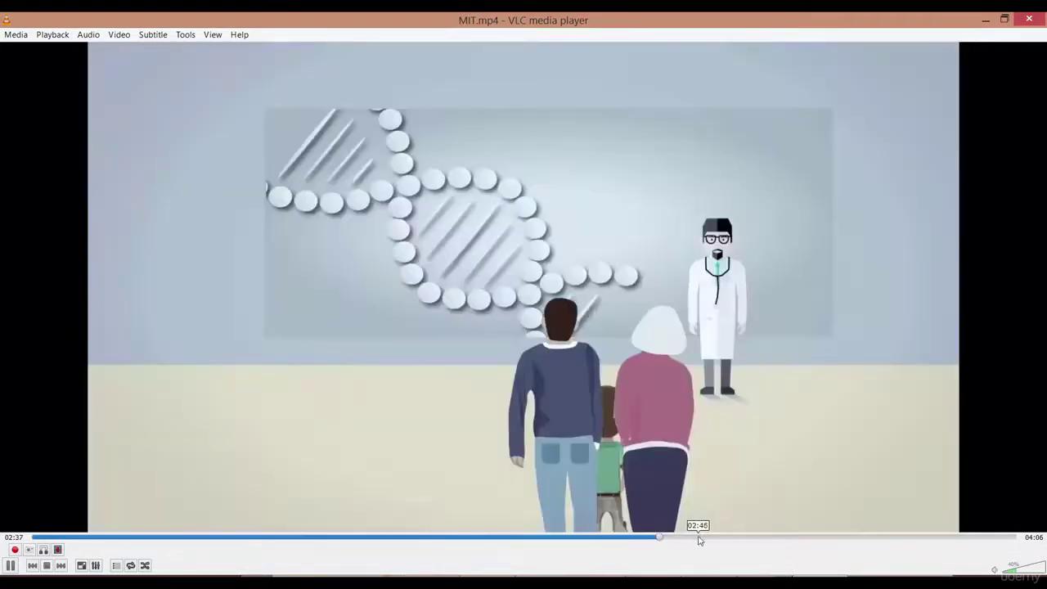
click(700, 537)
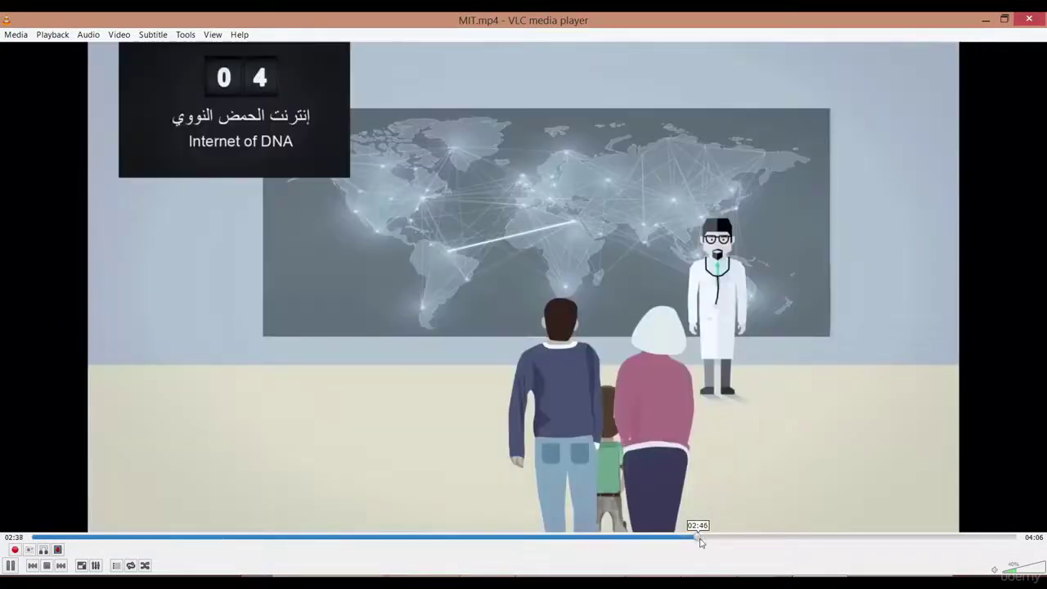
click(777, 538)
click(810, 537)
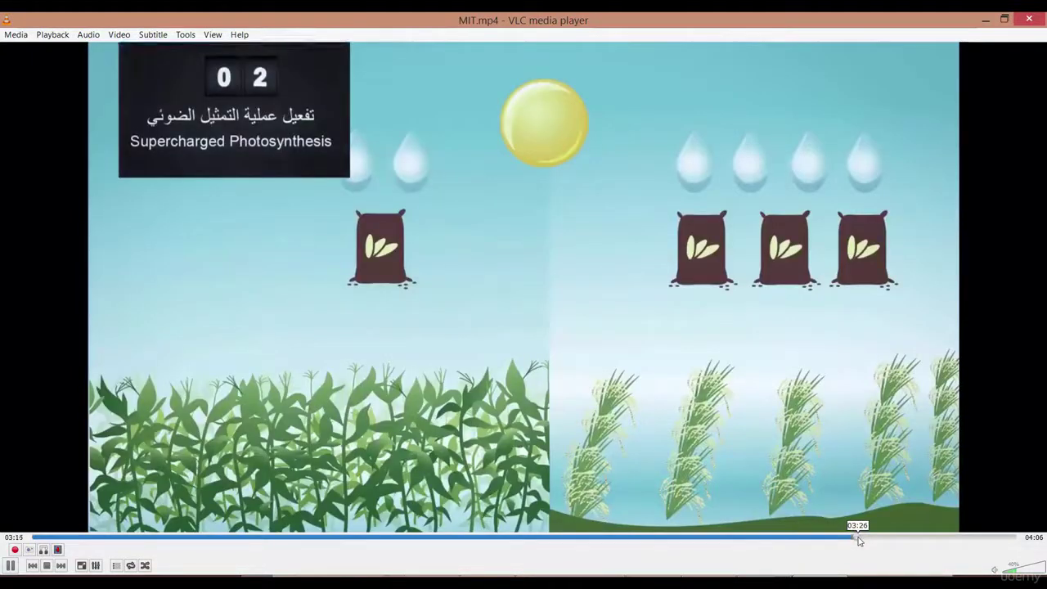
click(861, 538)
click(909, 537)
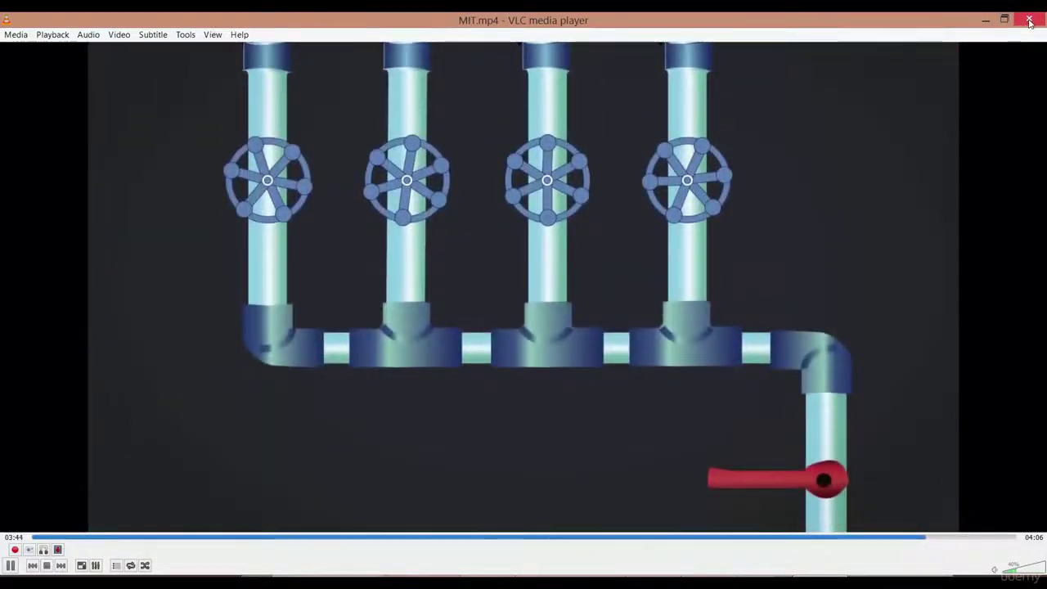
key(ctrl+q)
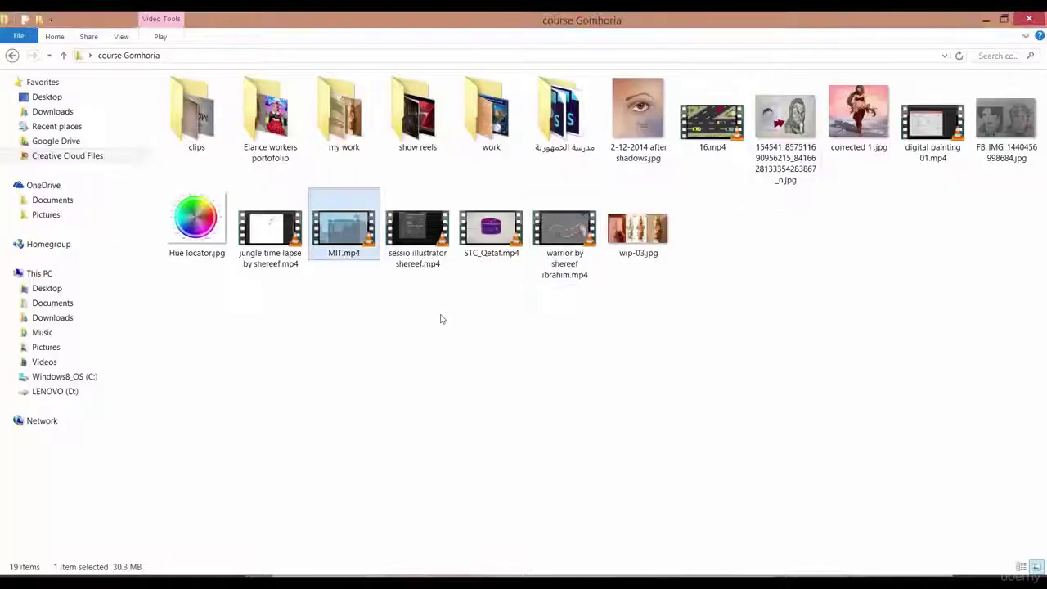
Play the jungle time lapse video at 30% volume and skim the giraffe's sketching and outlining up to 00:43
click(418, 304)
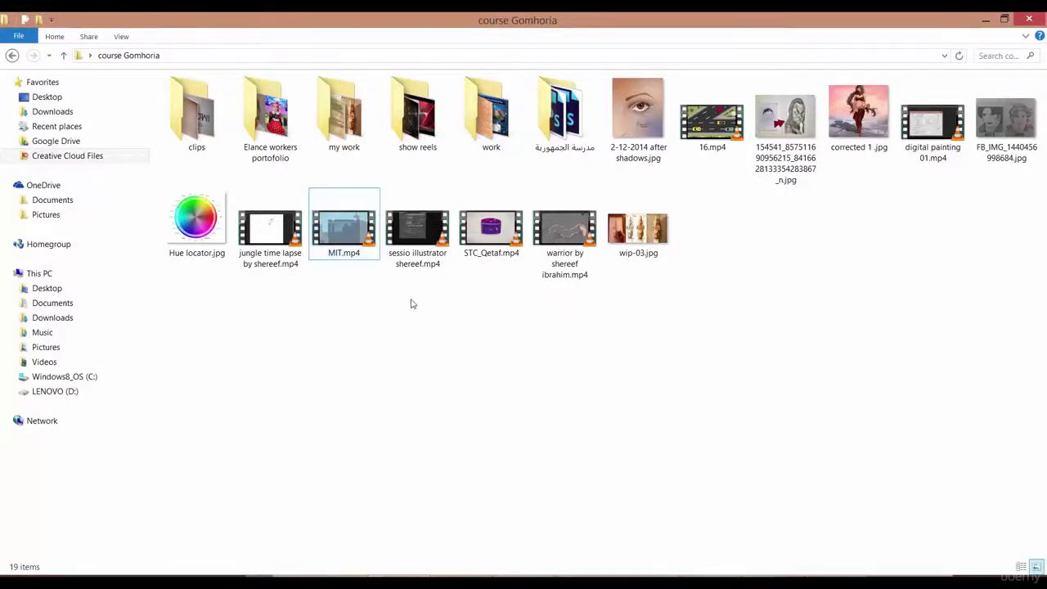
double_click(273, 234)
scroll(563, 438, down, 1)
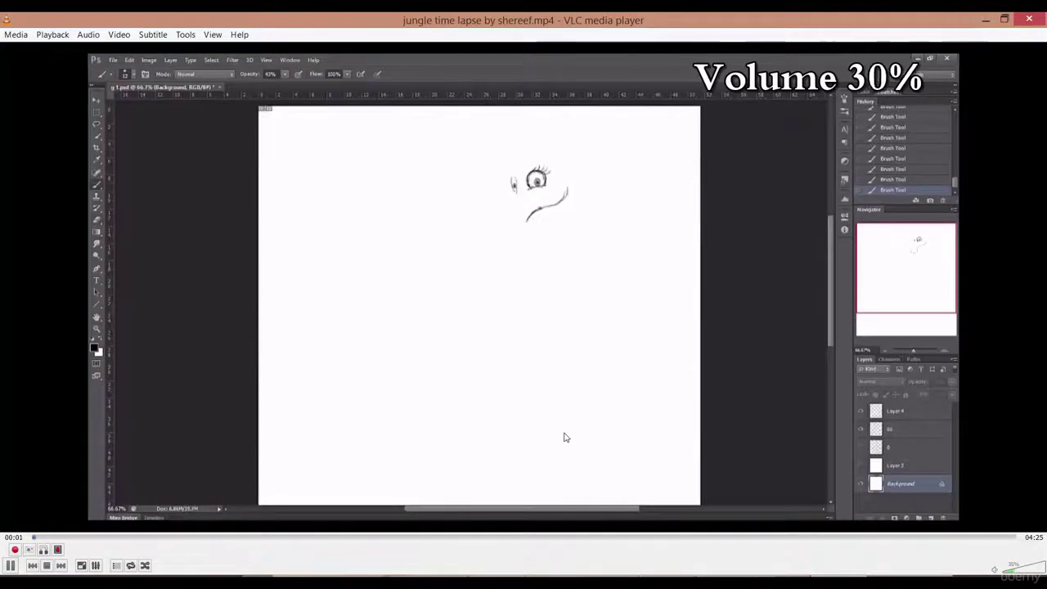
click(83, 537)
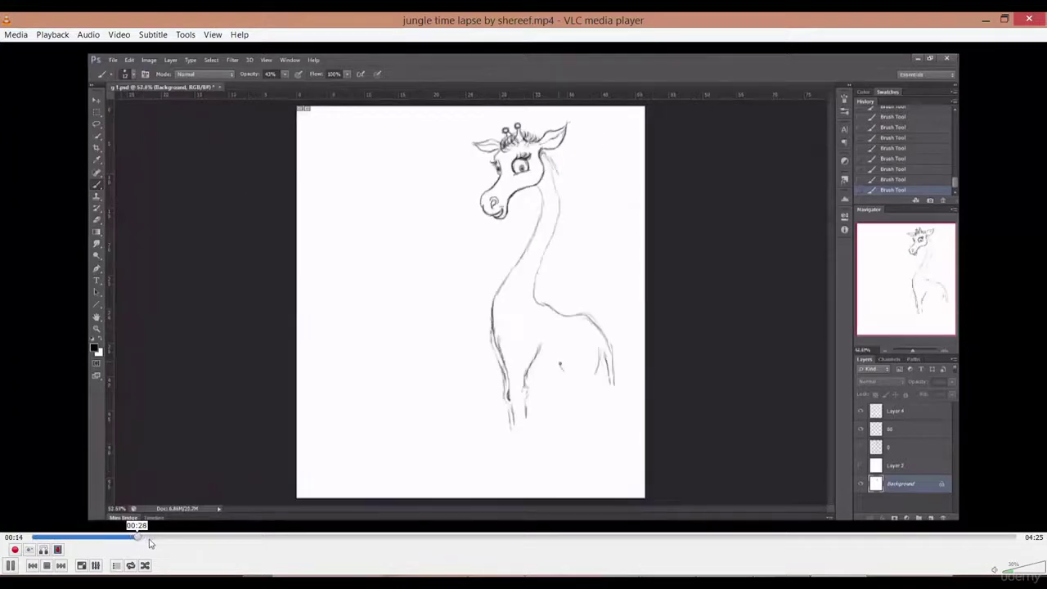
click(149, 538)
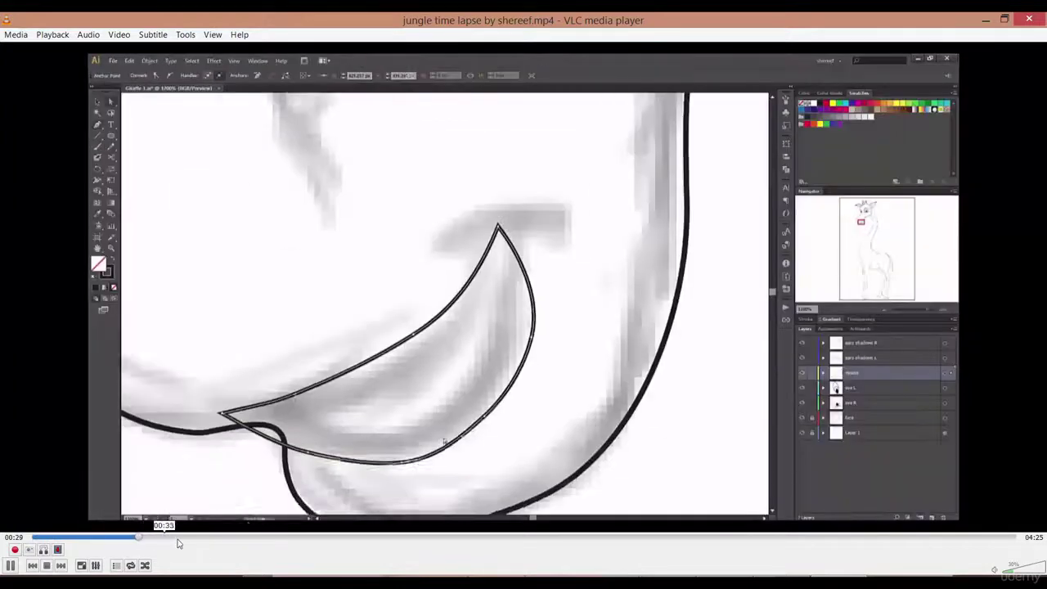
click(192, 538)
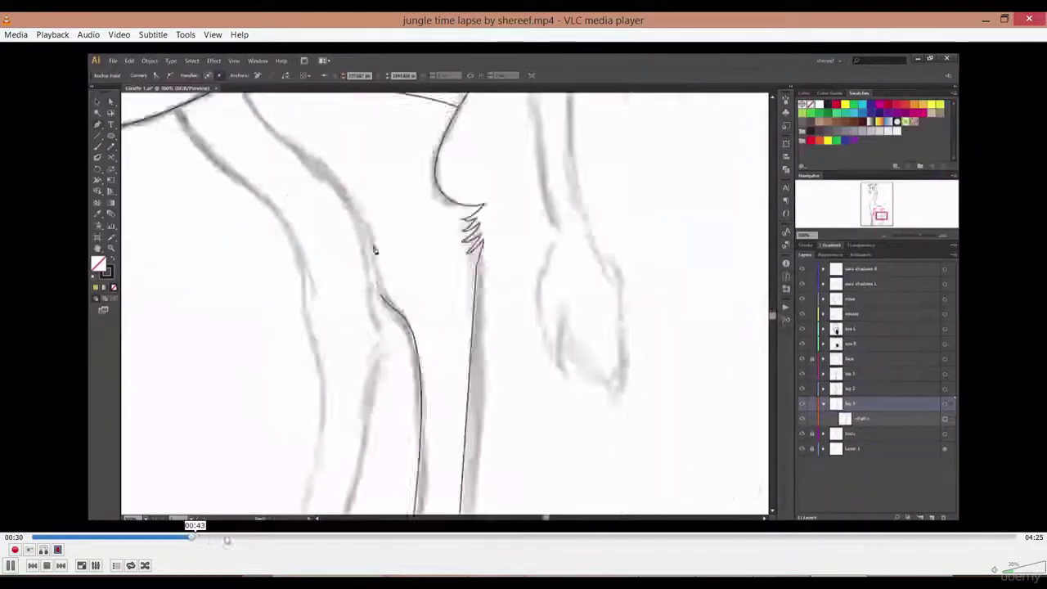
Skim the giraffe's colouring, spots and background trees in the jungle time lapse up to about 04:00, and close the player
click(329, 539)
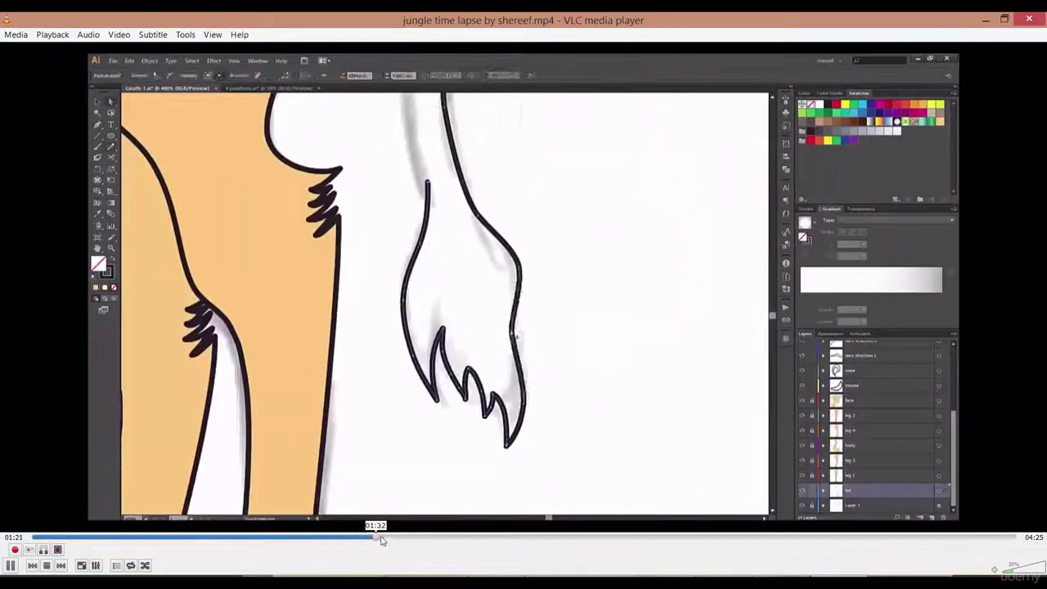
click(519, 538)
click(609, 539)
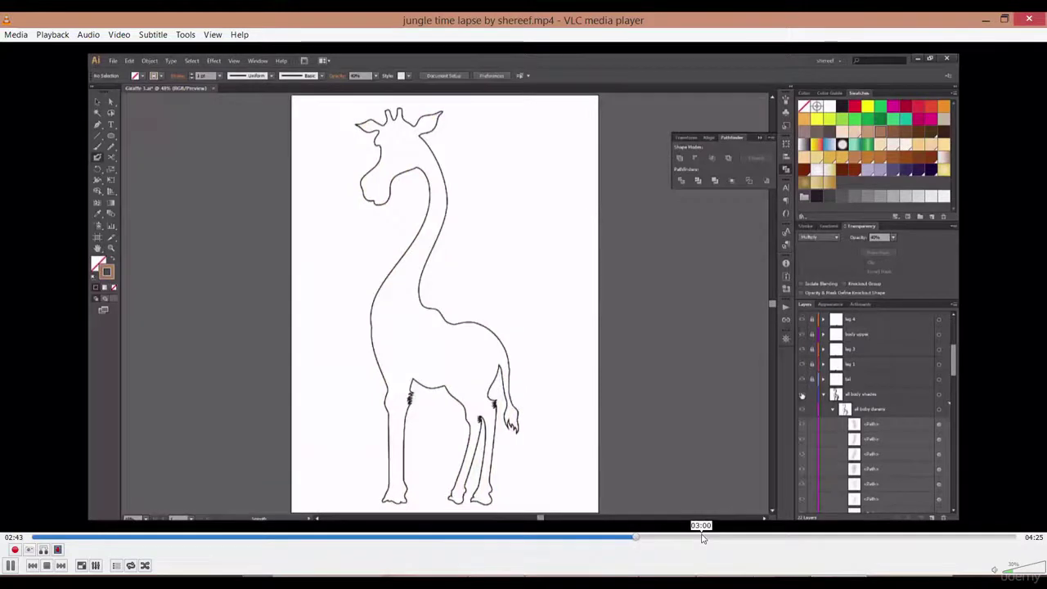
click(701, 537)
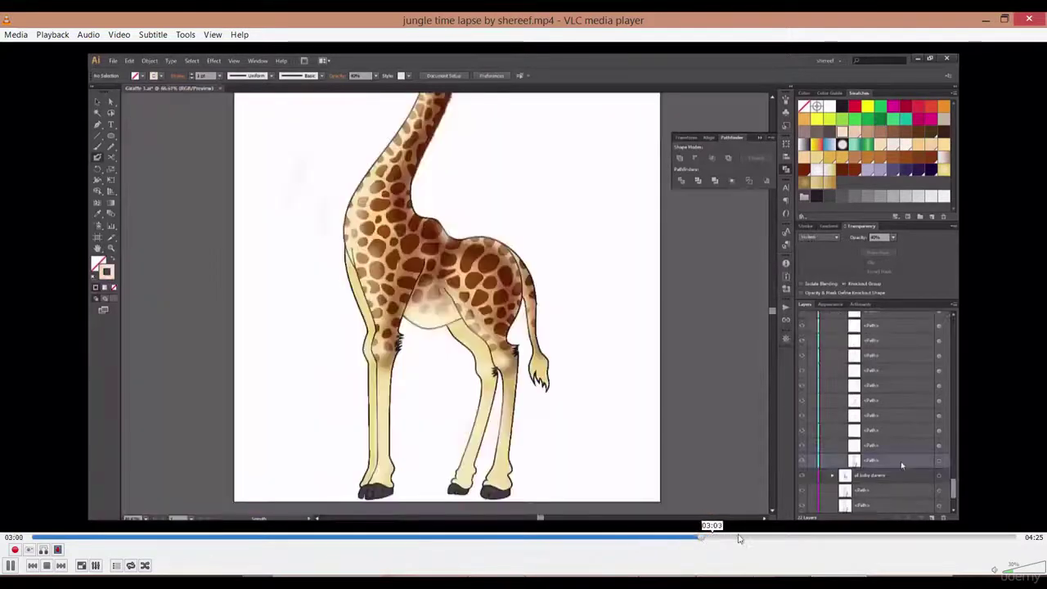
click(792, 537)
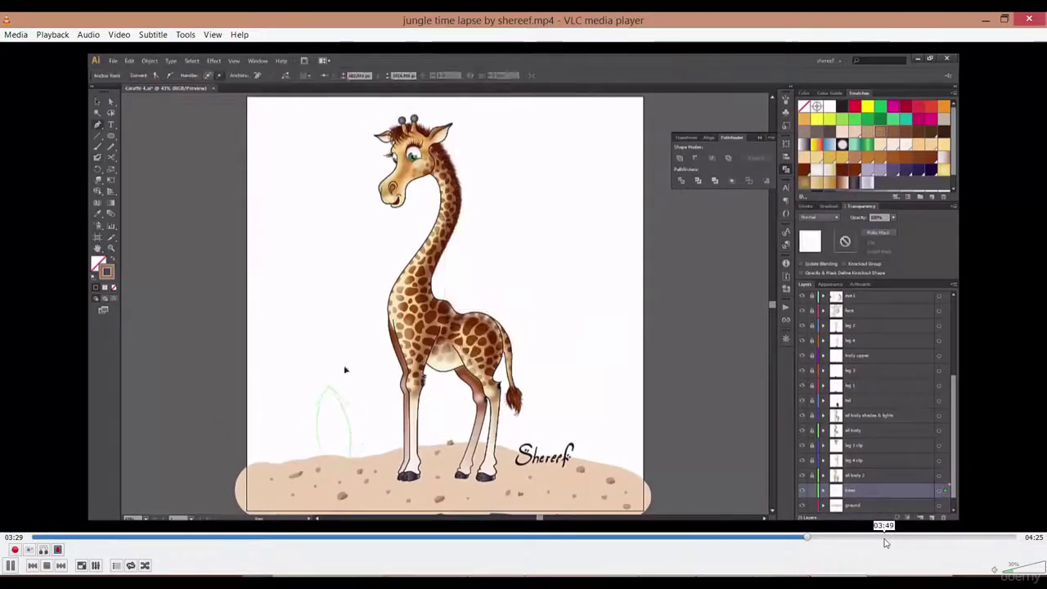
click(923, 537)
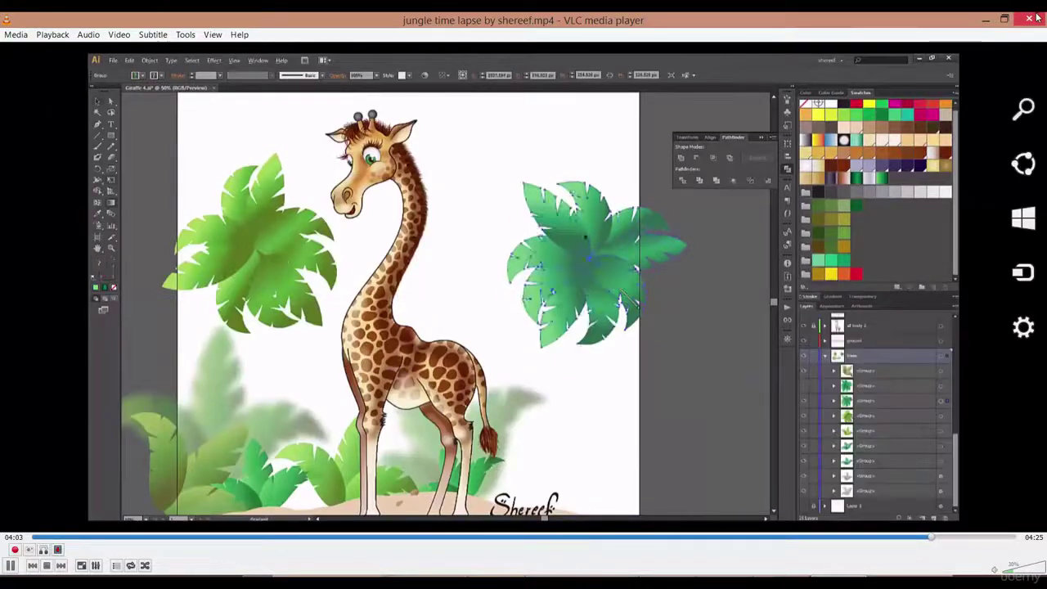
click(1029, 18)
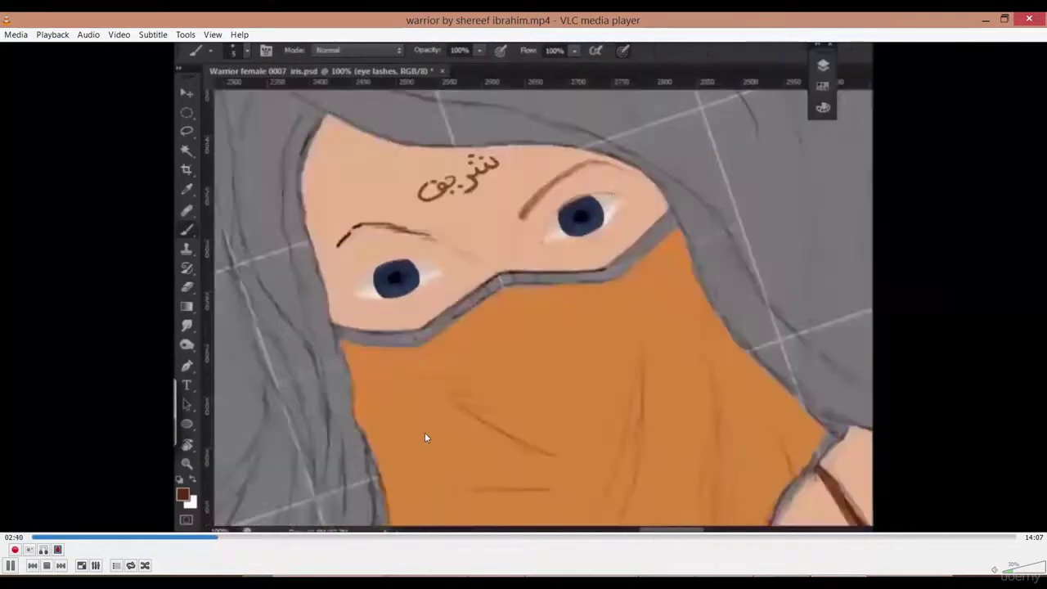
Skim the warrior painting video from about 03:32 to 09:07, lowering the playback volume to 20%
click(278, 538)
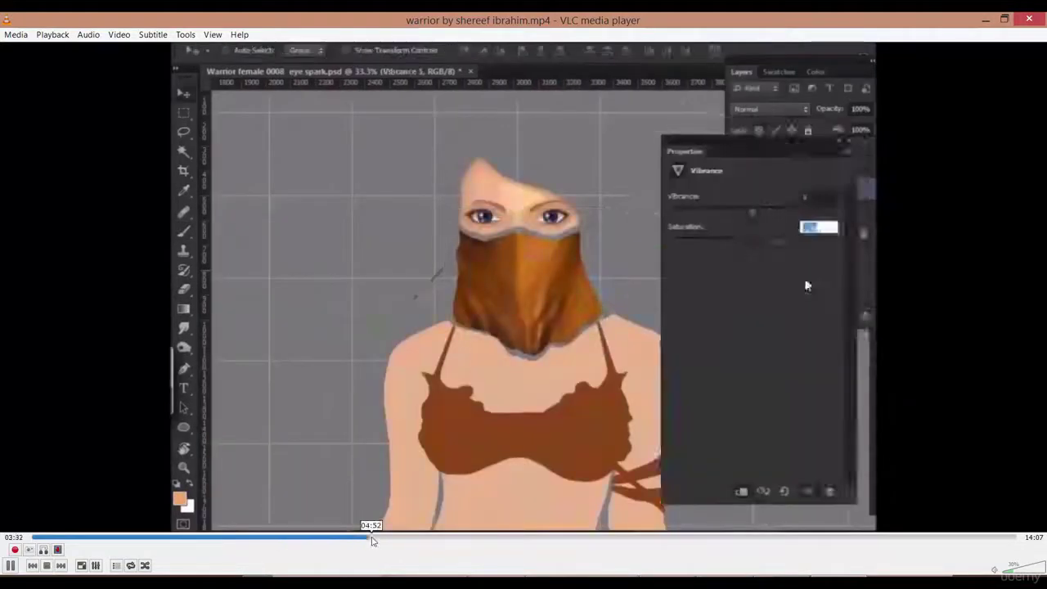
click(405, 538)
click(448, 537)
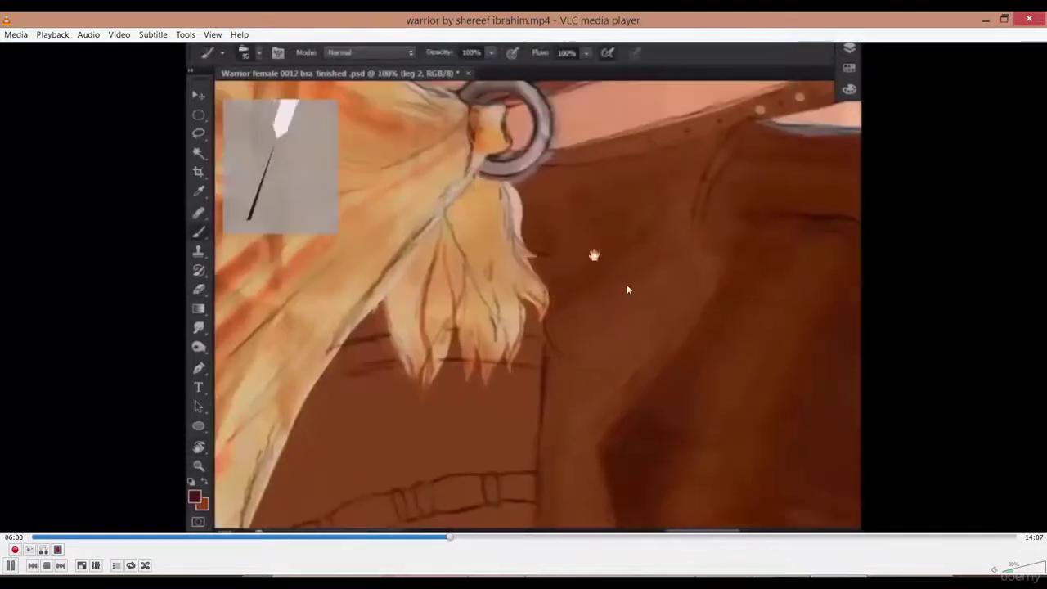
scroll(625, 305, down, 2)
click(553, 537)
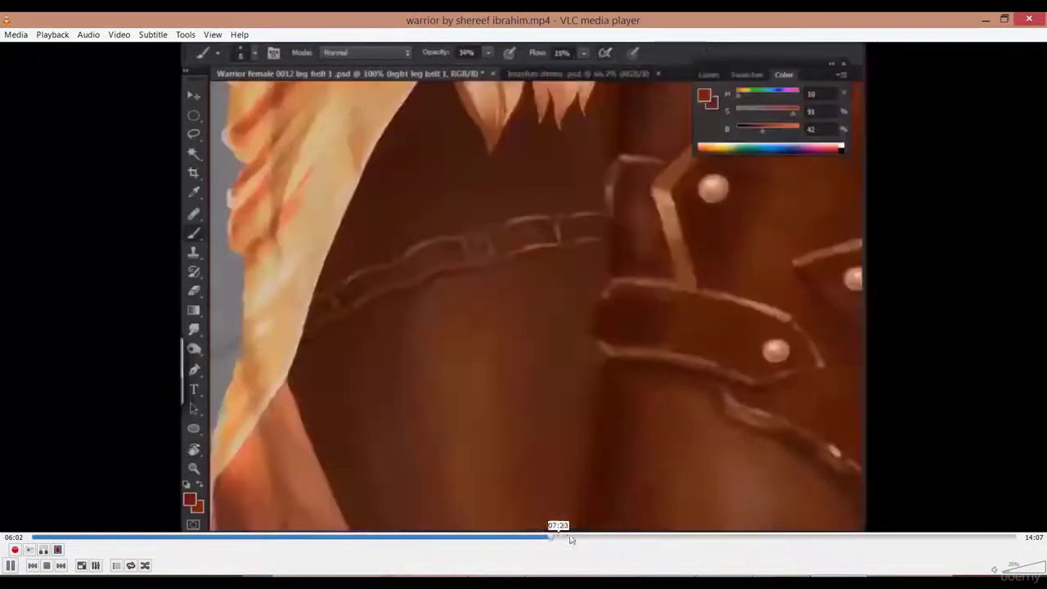
click(642, 538)
click(671, 537)
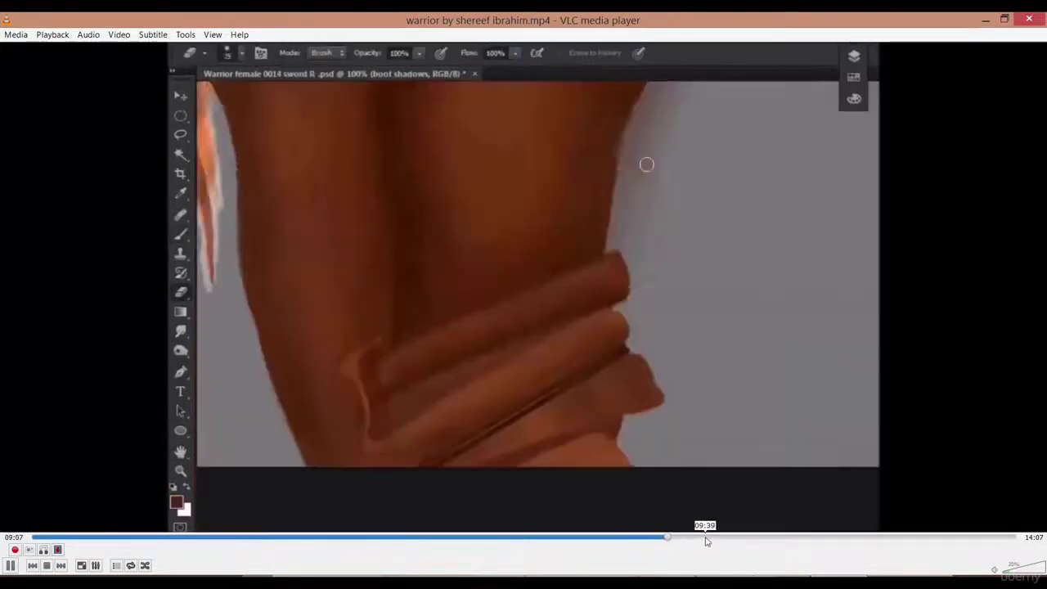
Skim the eye, hair and background stages of the warrior video up to about 13:36, and close the player
click(741, 538)
click(765, 538)
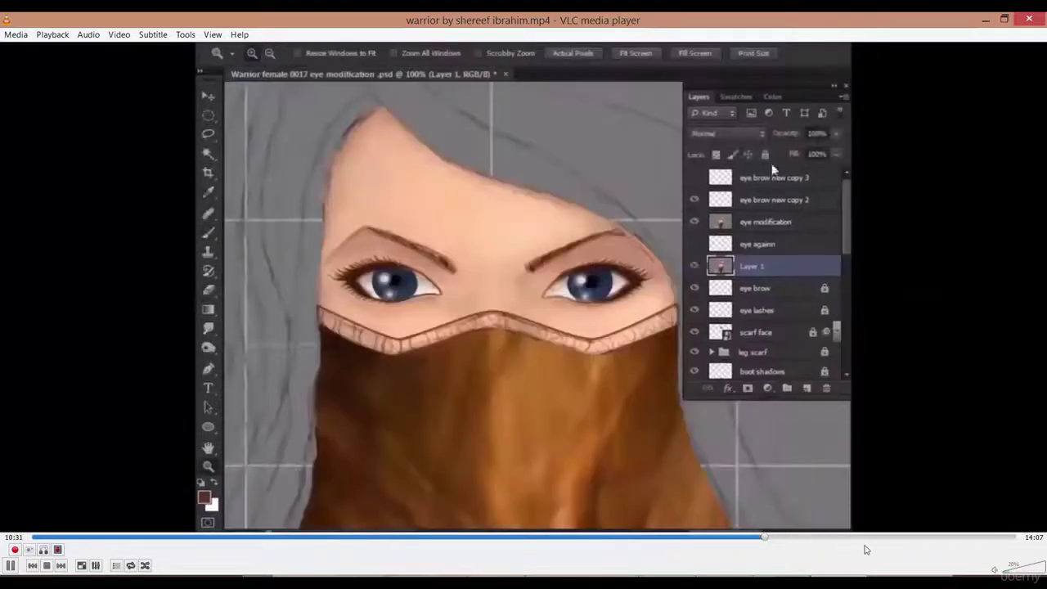
click(857, 537)
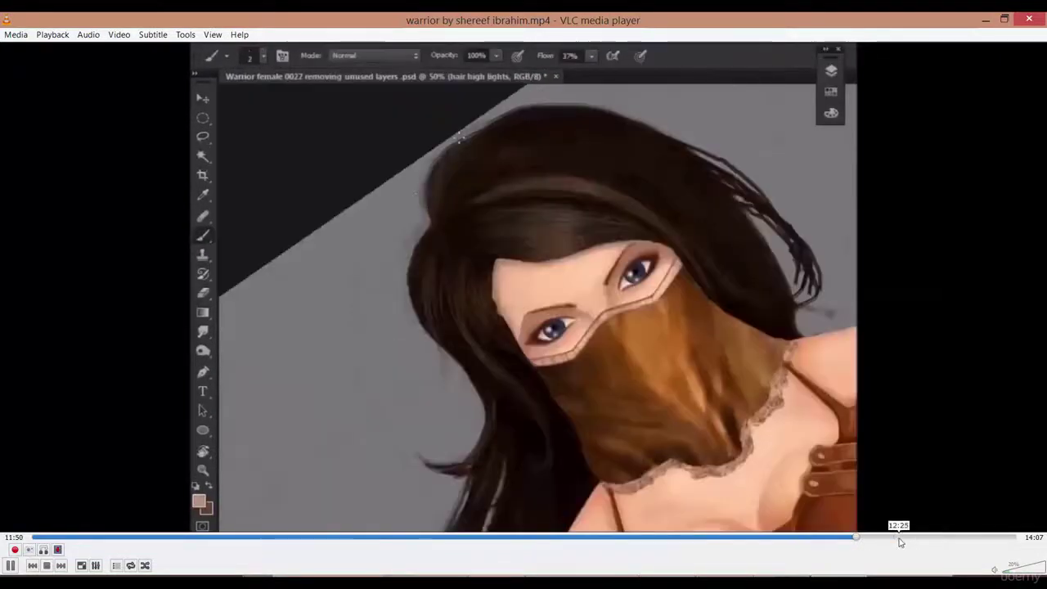
click(911, 538)
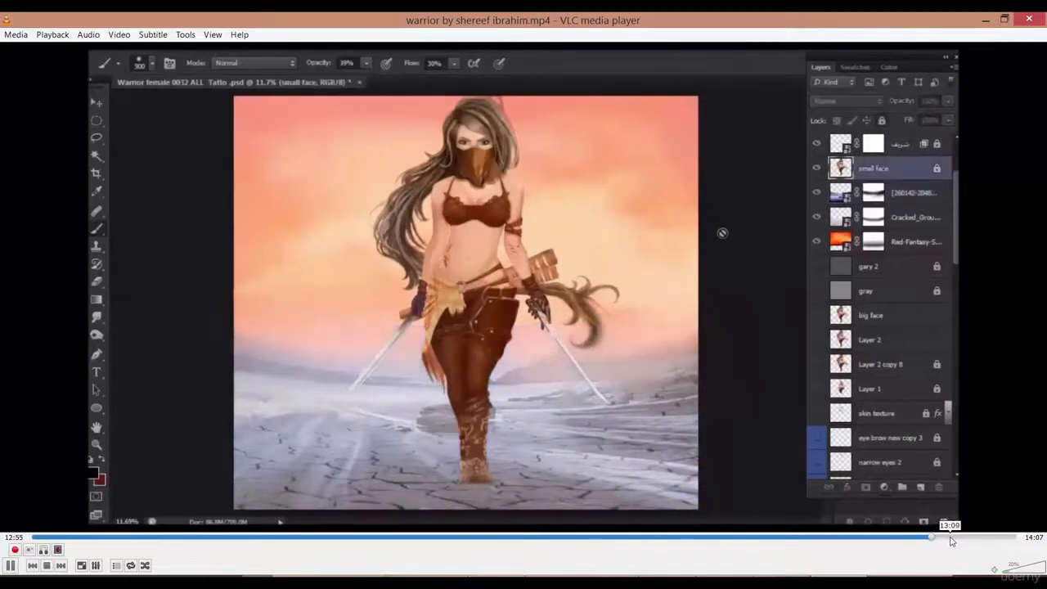
click(952, 540)
click(977, 536)
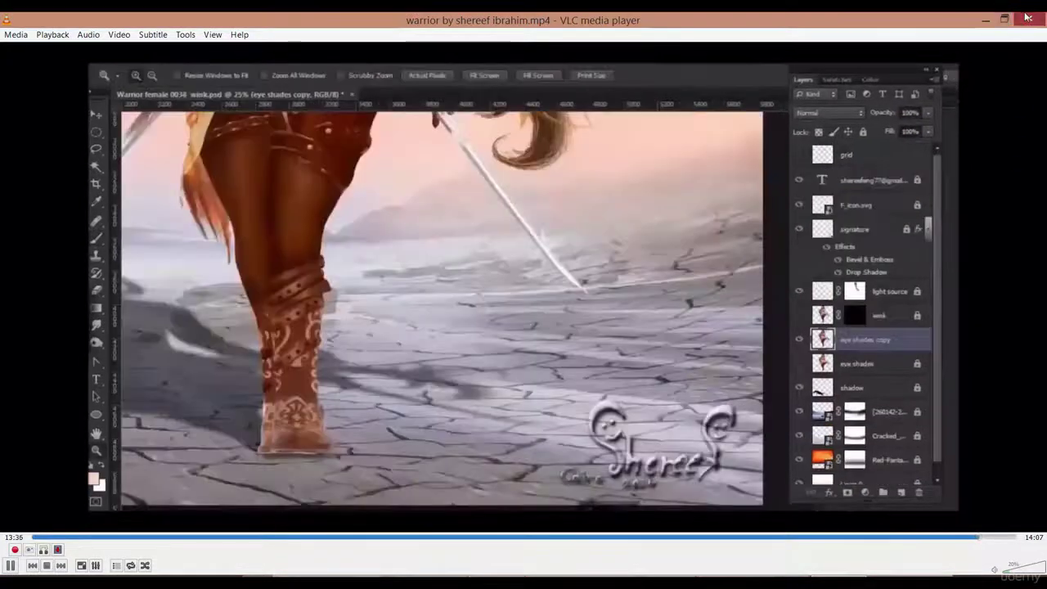
click(1029, 18)
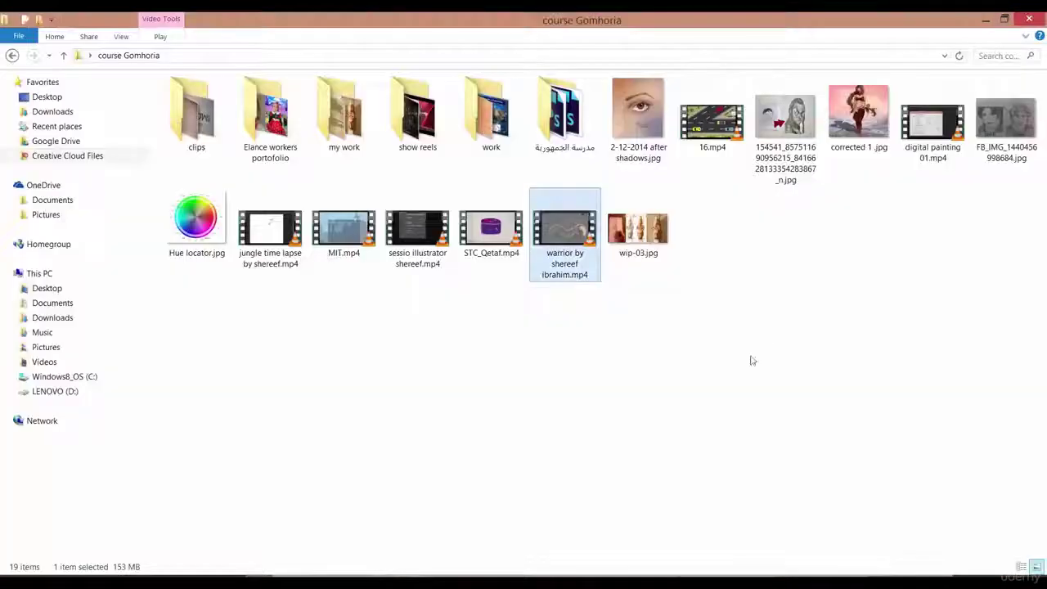